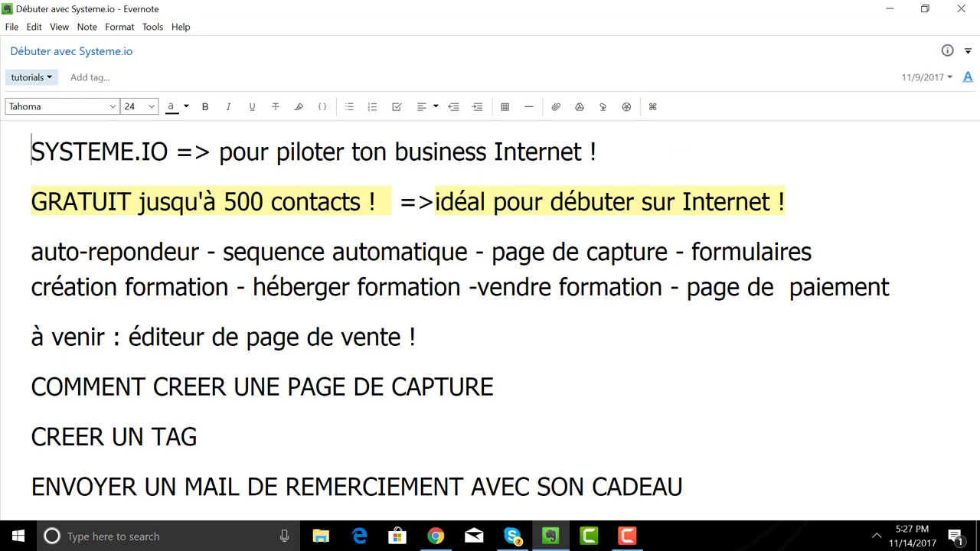
- Leave the Evernote tutorial note and bring up Chrome on the systeme.io homepage
left_click(435, 538)
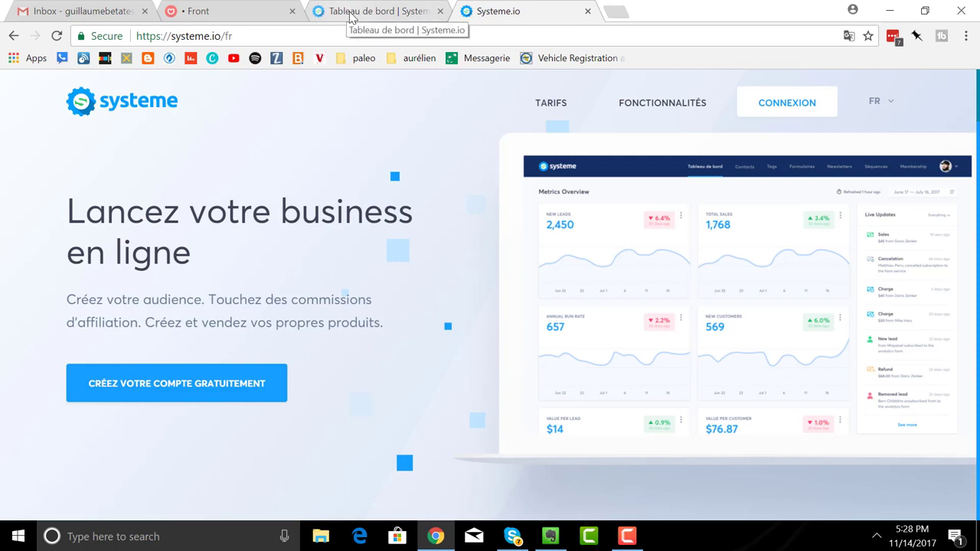
- Go to Pages et formulaires, showing 'page guillaume plage', and start creating a new capture page
left_click(351, 18)
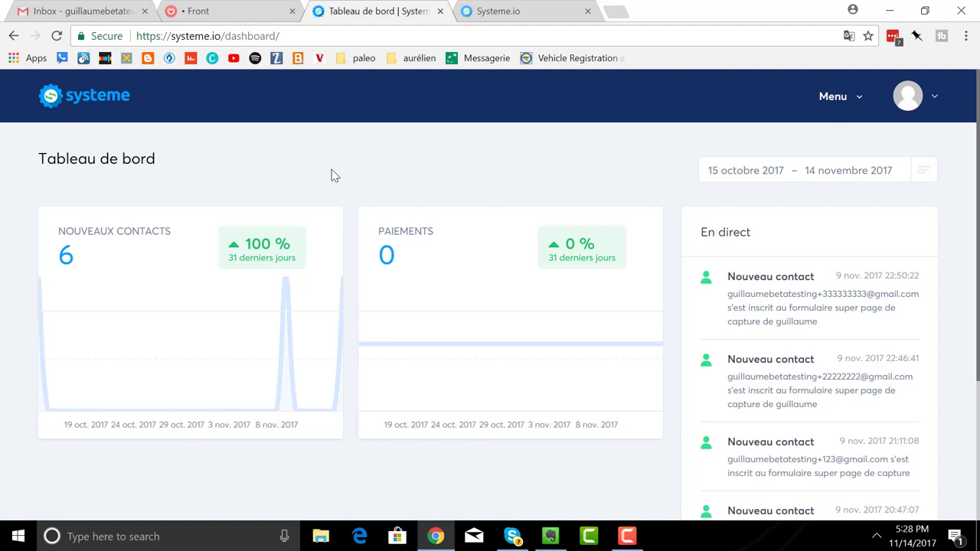
left_click(835, 107)
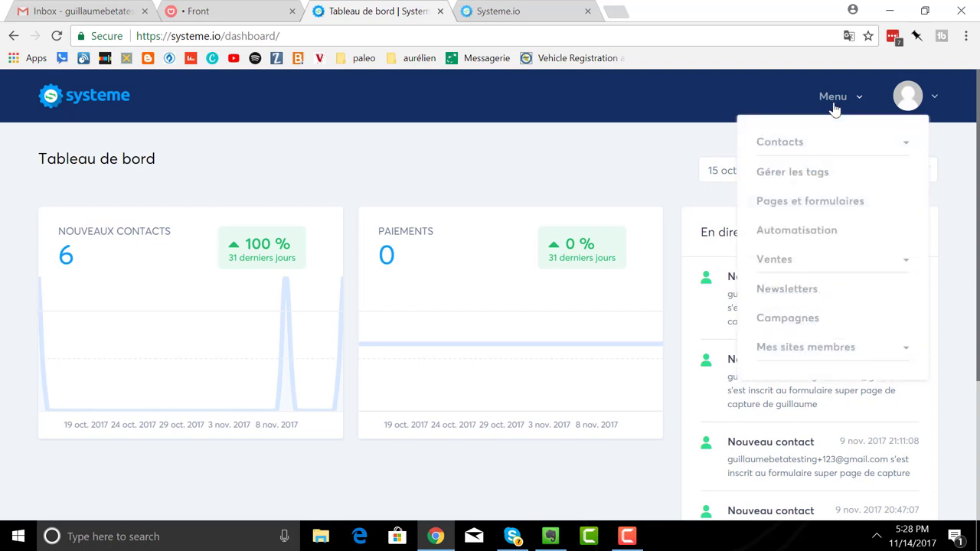
left_click(808, 203)
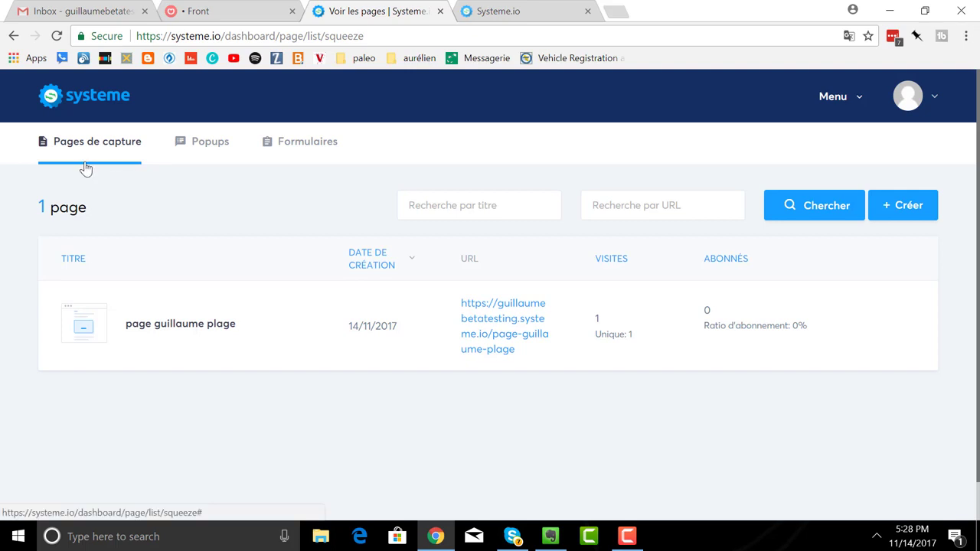
left_click(284, 168)
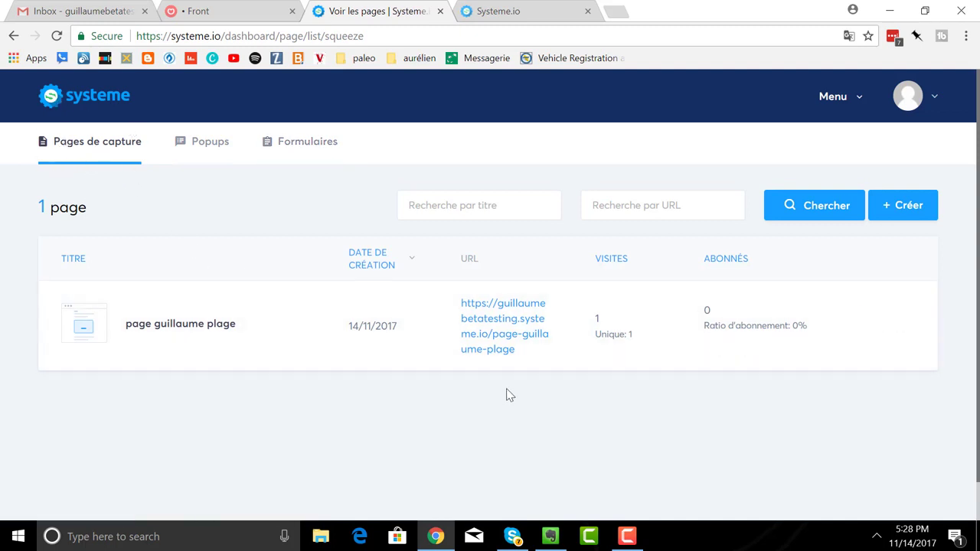
mouse_move(717, 324)
left_click(911, 221)
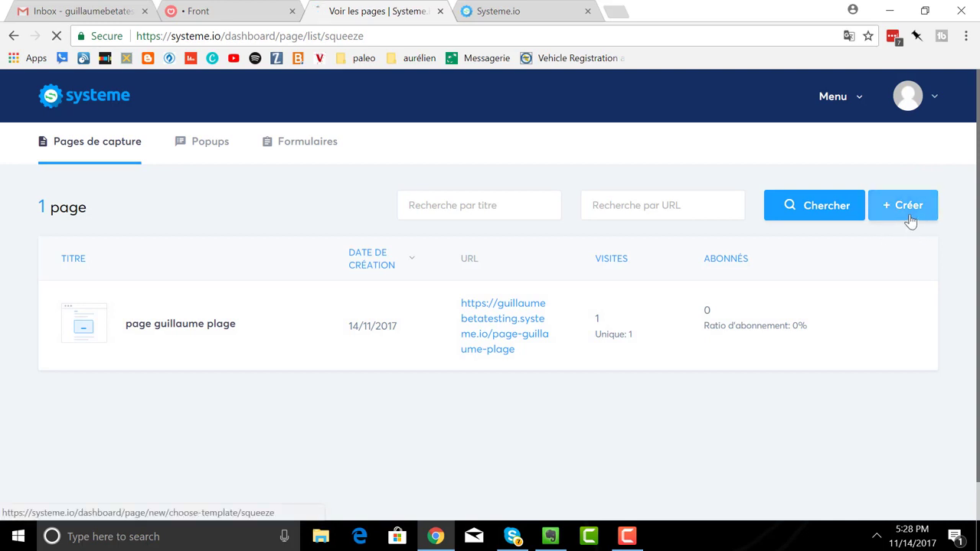
- Choose the Beach template for the new capture page
mouse_move(531, 383)
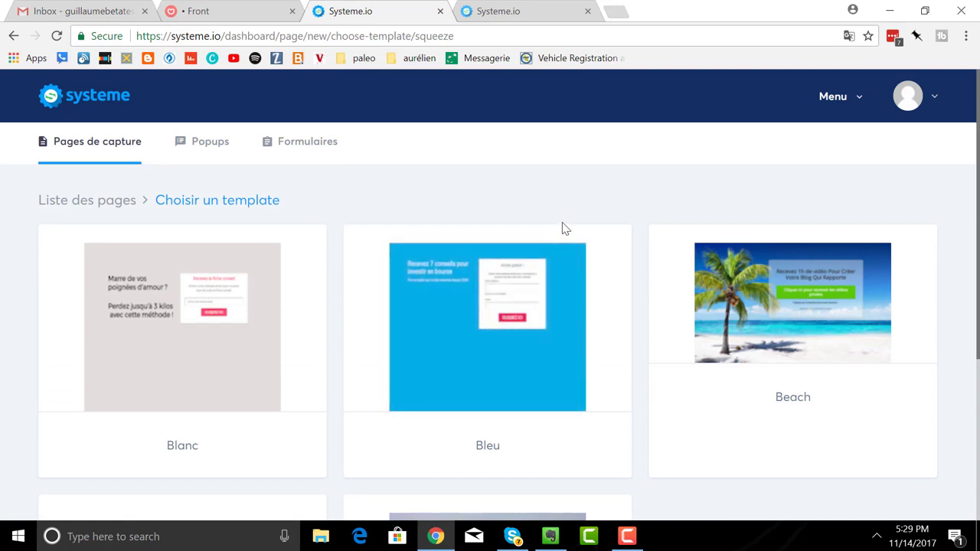
scroll(565, 228, "down", 3)
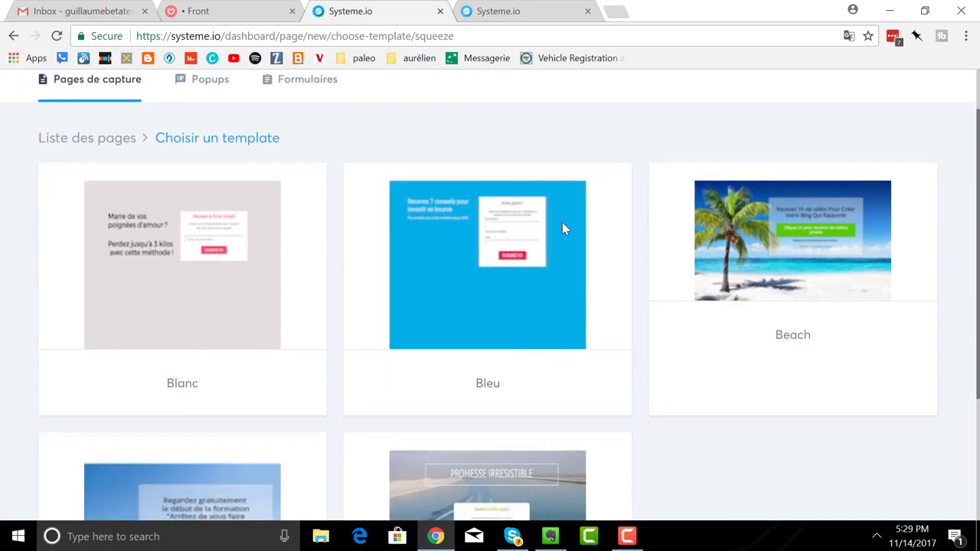
scroll(562, 229, "up", 3)
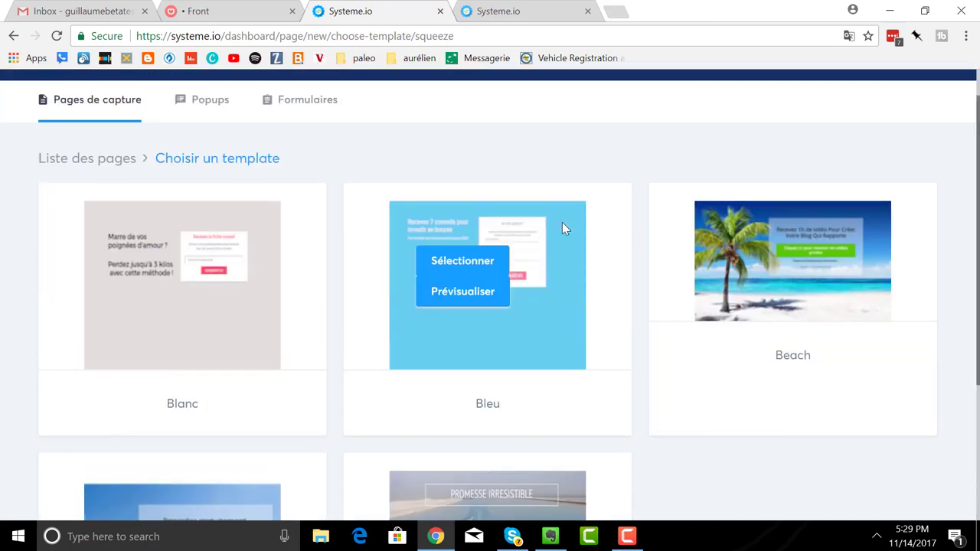
mouse_move(768, 396)
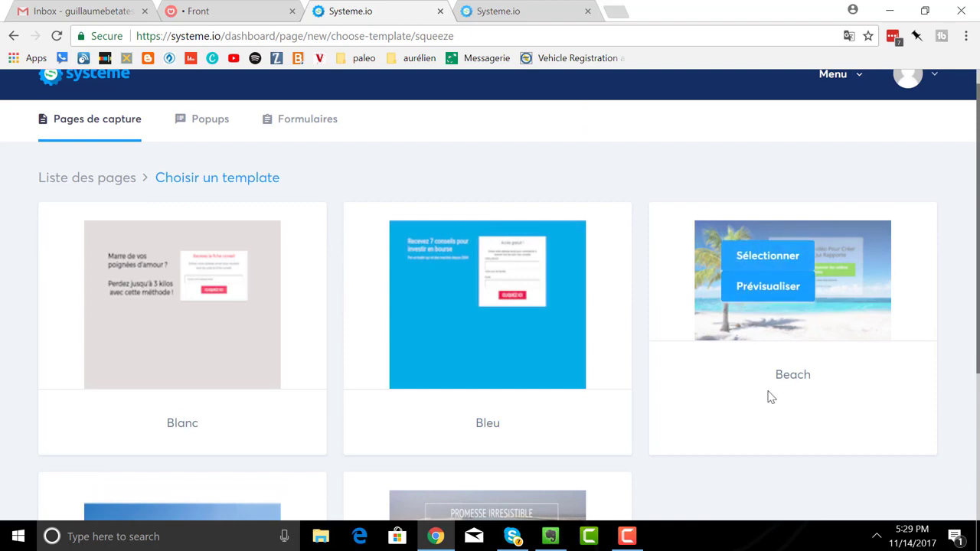
left_click(768, 258)
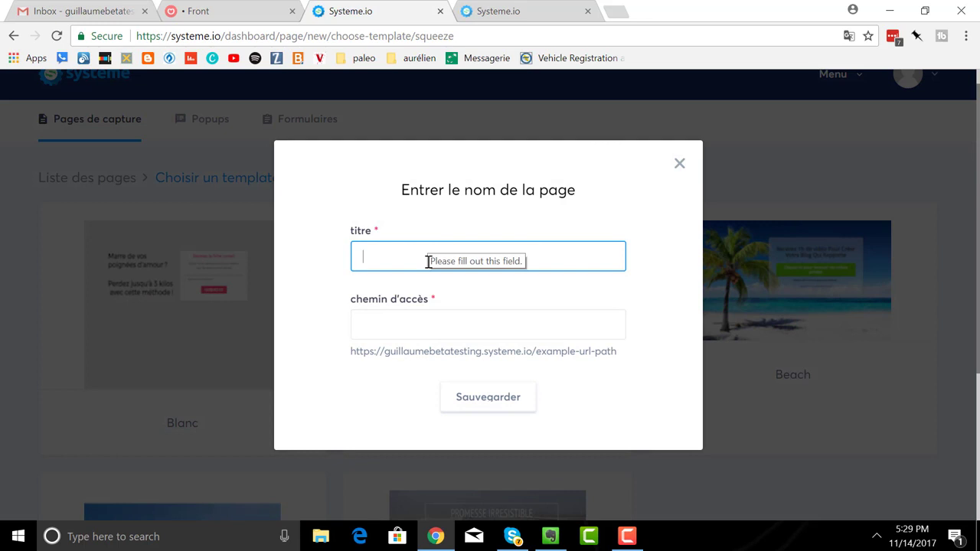
- Title the page 'la page de la plage' with path 'page-de-plage' and save it
type("super")
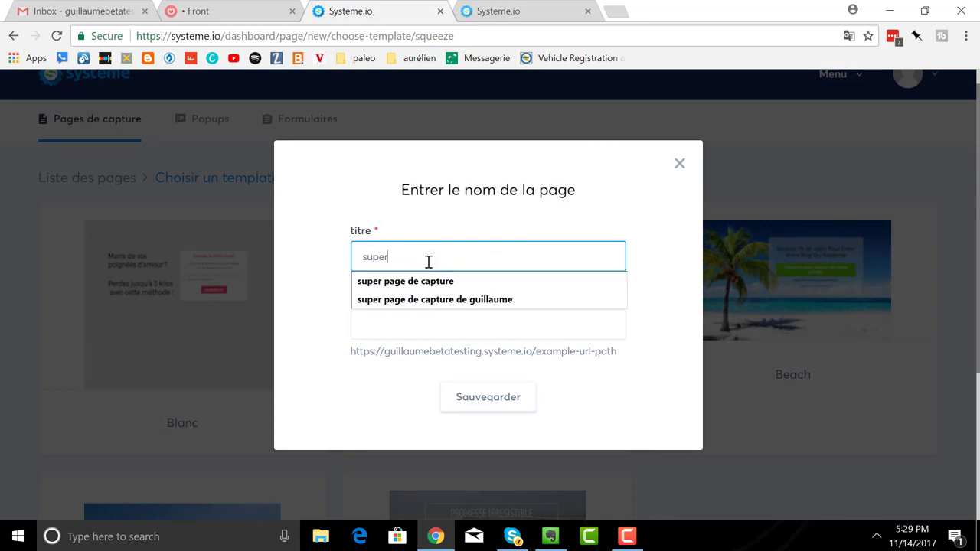
key("BackSpace")
key("BackSpace")
key("BackSpace")
key("BackSpace")
key("BackSpace")
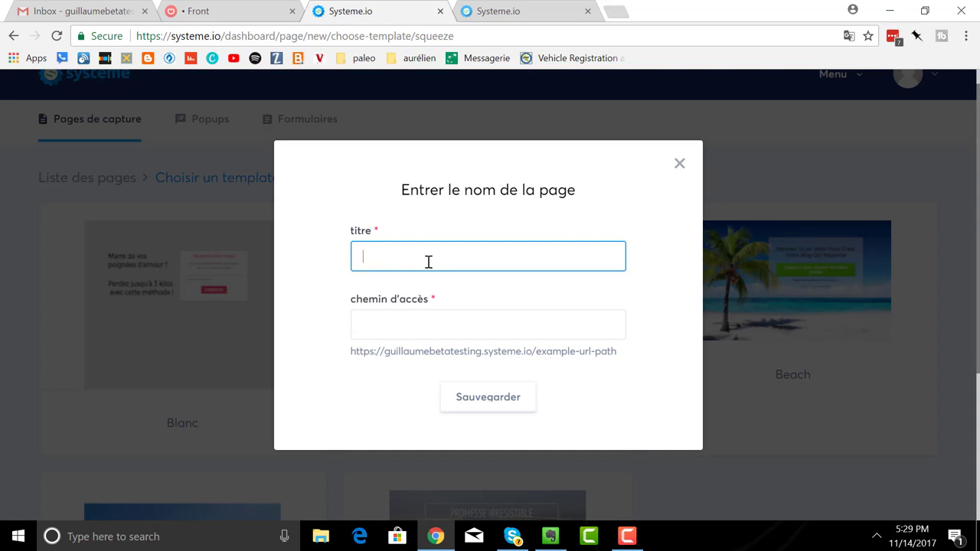
type("la page de la plage")
left_click(458, 333)
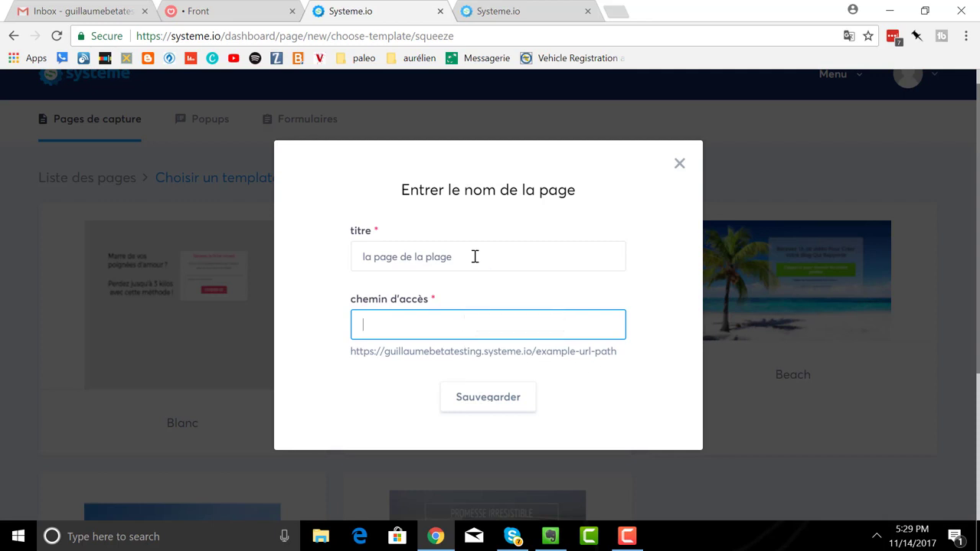
type("pa")
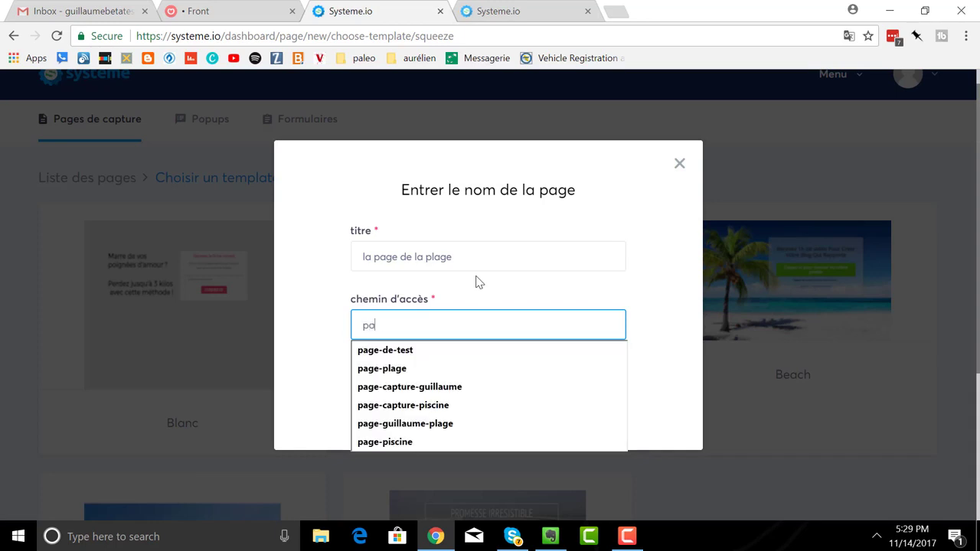
type("ge-de")
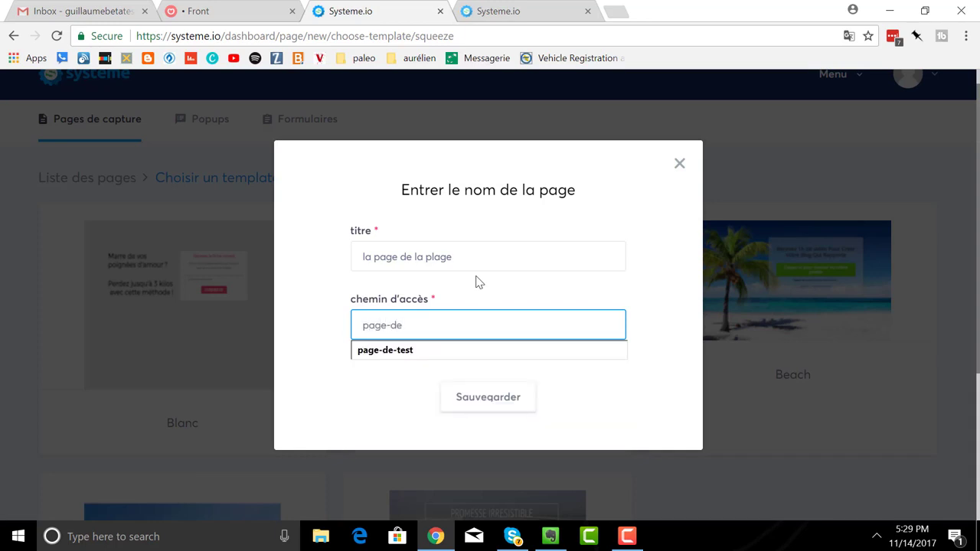
type("-plage")
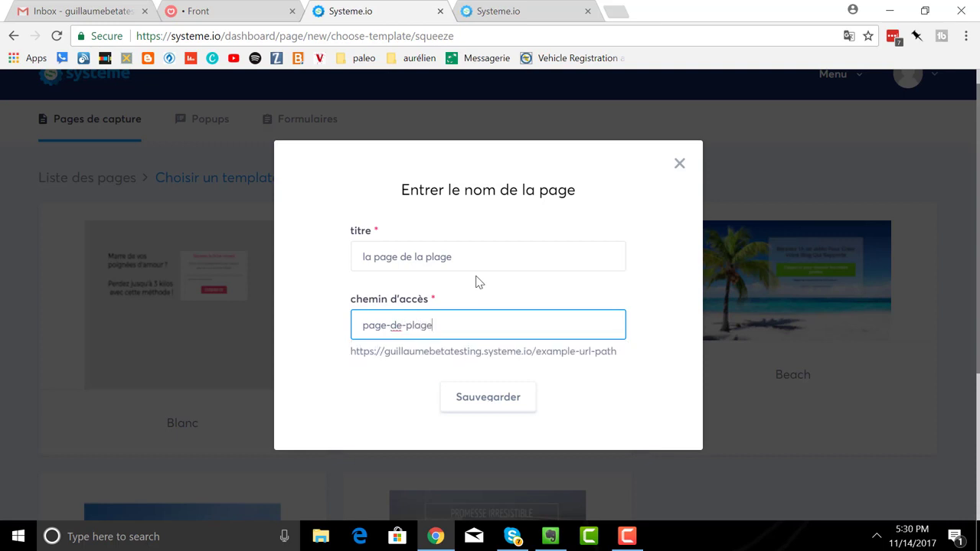
left_click(474, 402)
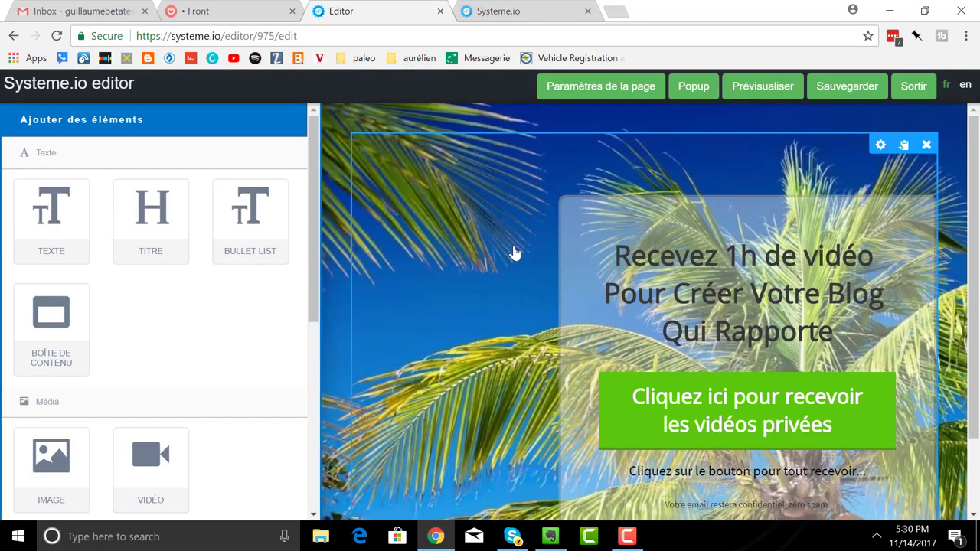
- Preview the beach page in a new tab, then close the preview and return to the editor
left_click(764, 90)
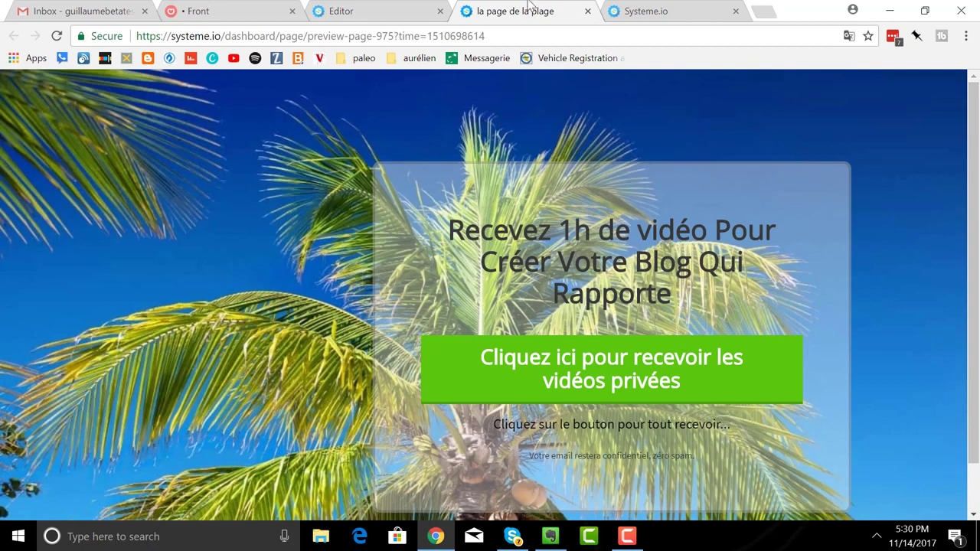
left_click(587, 12)
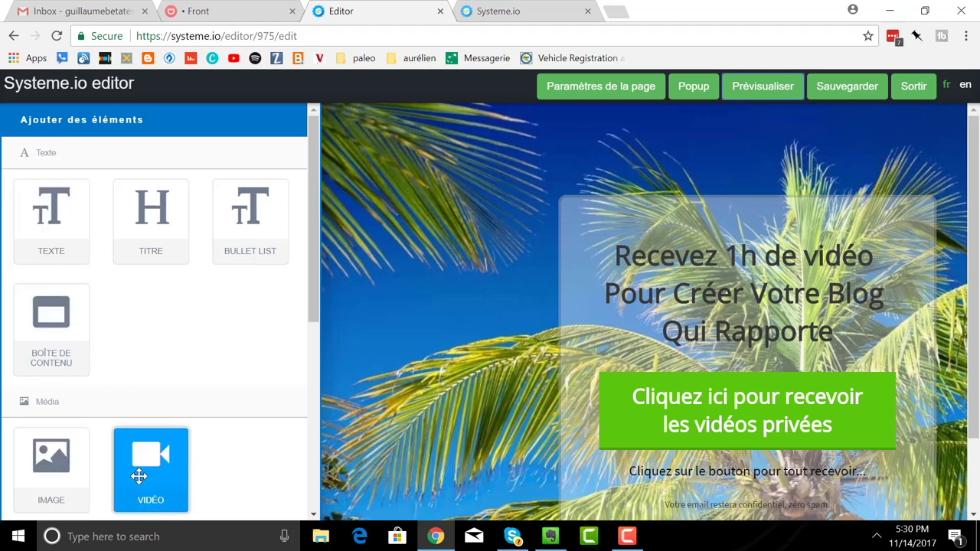
- Drag a Bouton element from the Formulaire section onto the page, left of the headline
scroll(140, 409, "down", 3)
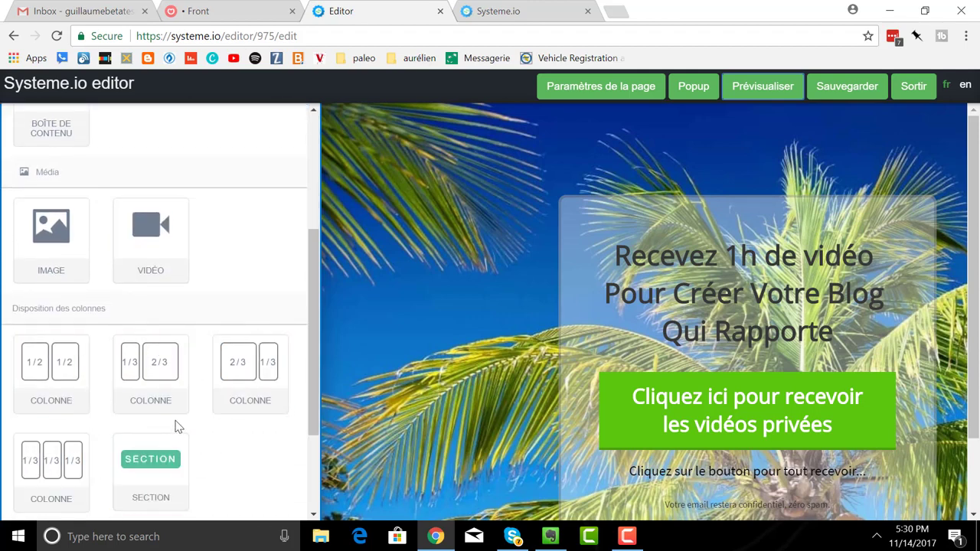
scroll(173, 417, "down", 1)
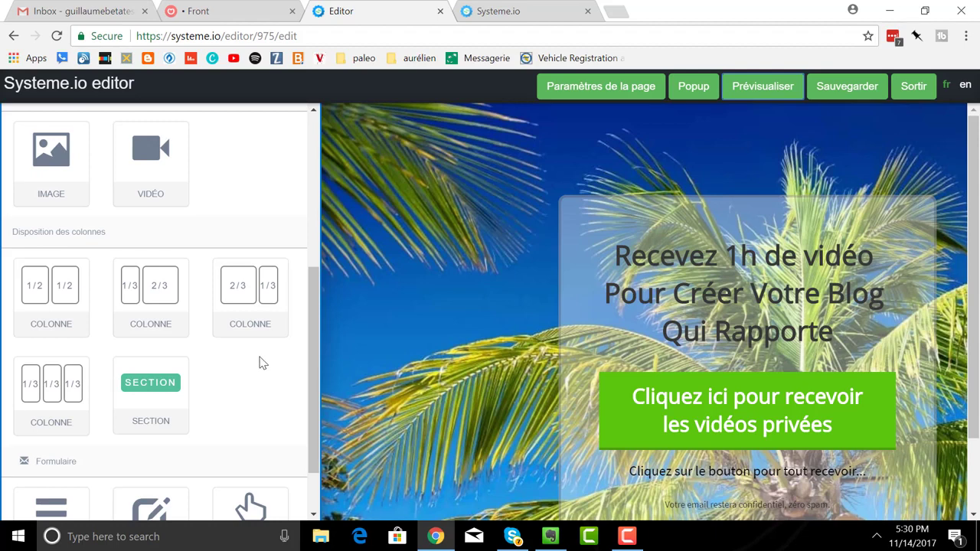
scroll(260, 363, "down", 1)
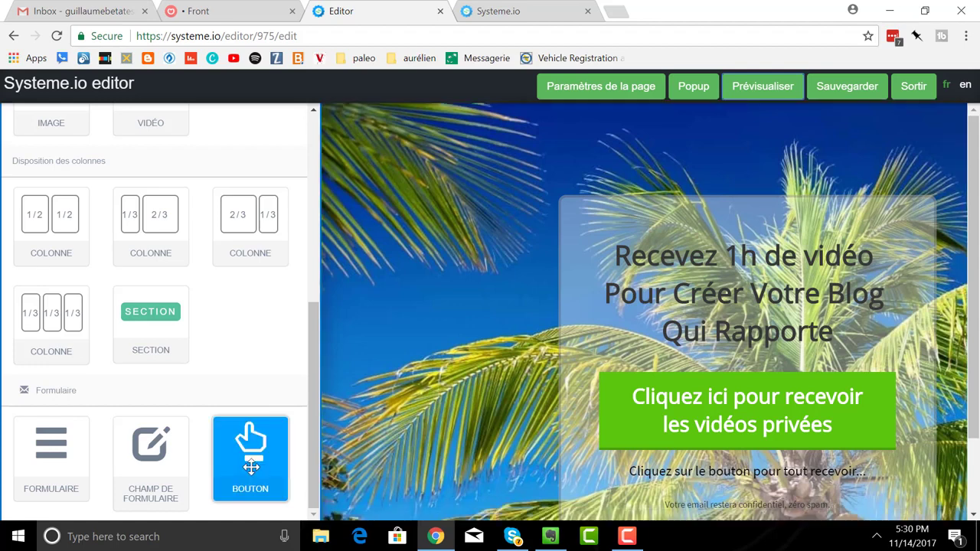
left_click_drag(252, 444, 419, 182)
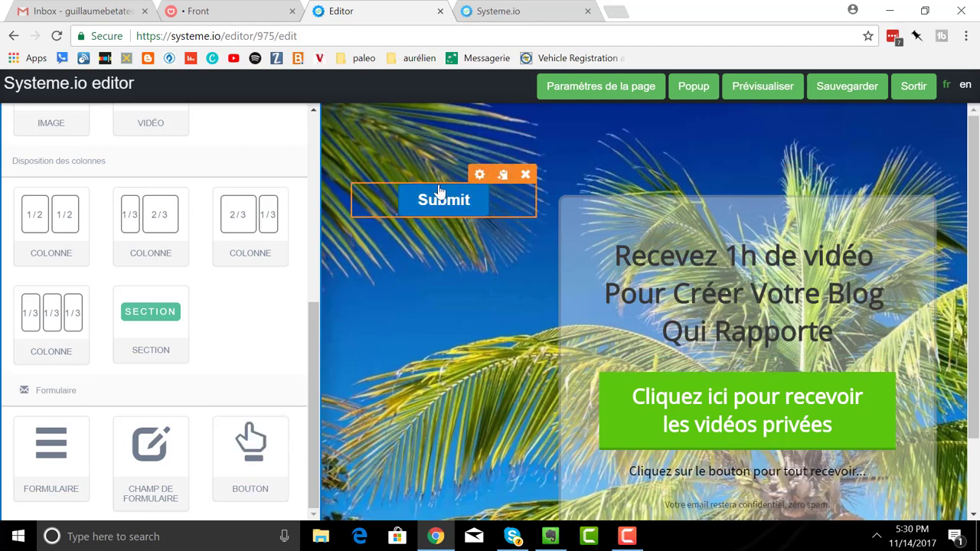
- Delete the duplicate Submit button copies, leaving one Submit button beside the headline
left_click(504, 177)
left_click(504, 177)
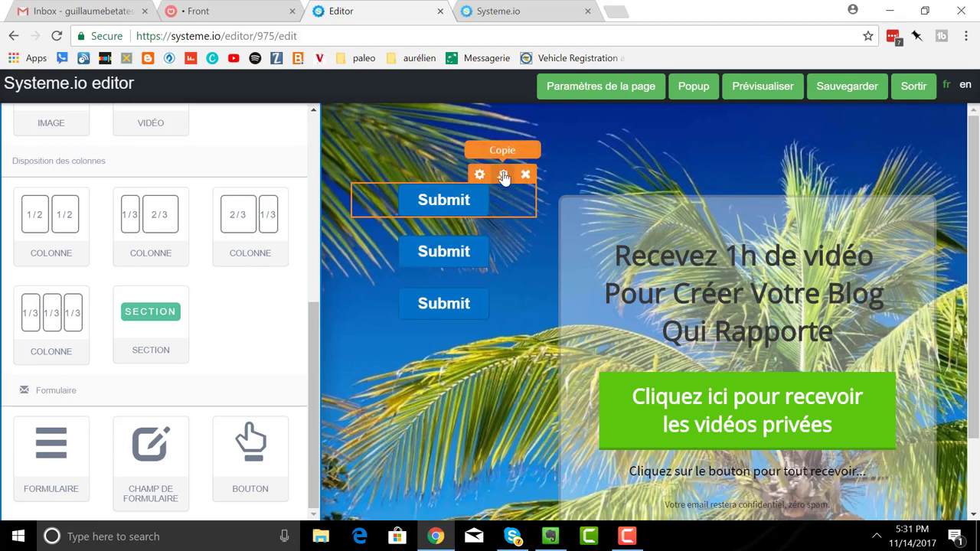
left_click(504, 176)
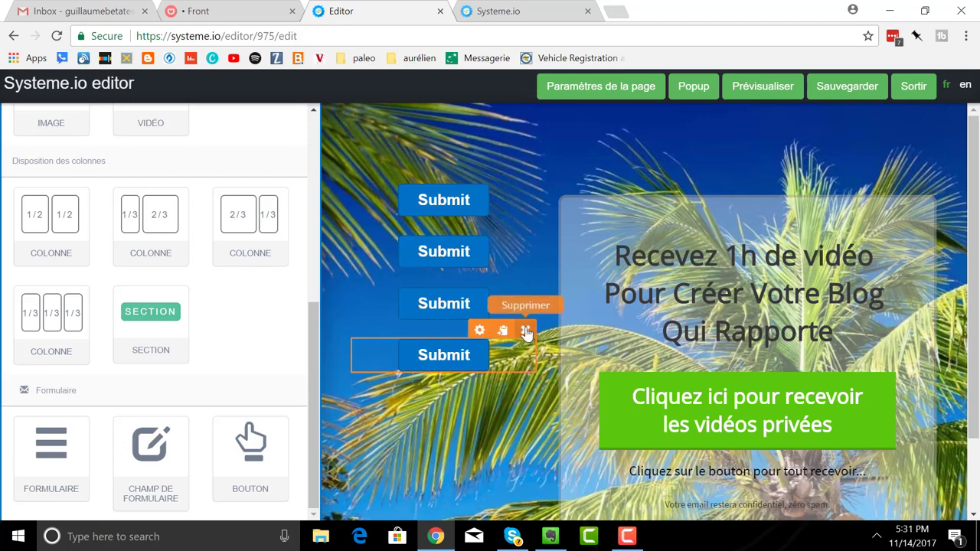
left_click(526, 331)
left_click(546, 118)
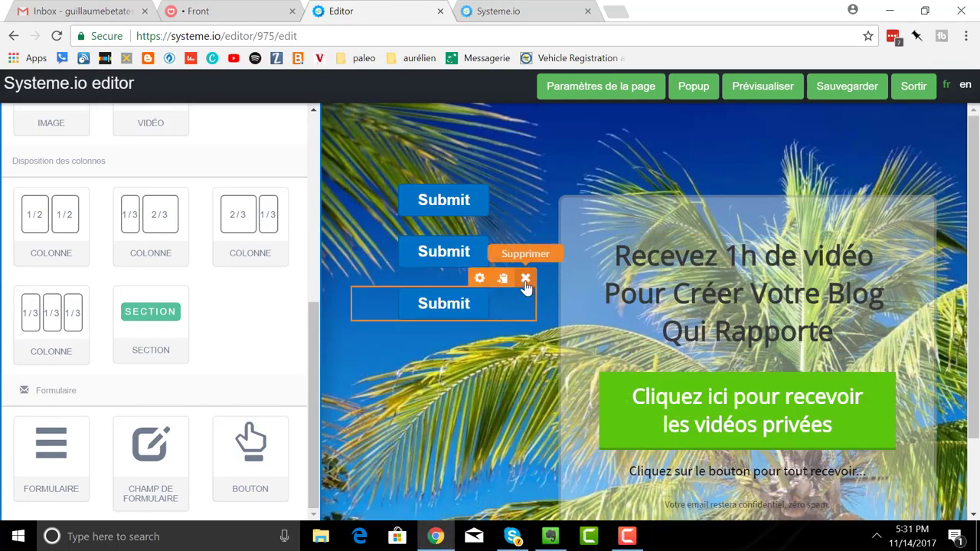
left_click(525, 279)
left_click(549, 118)
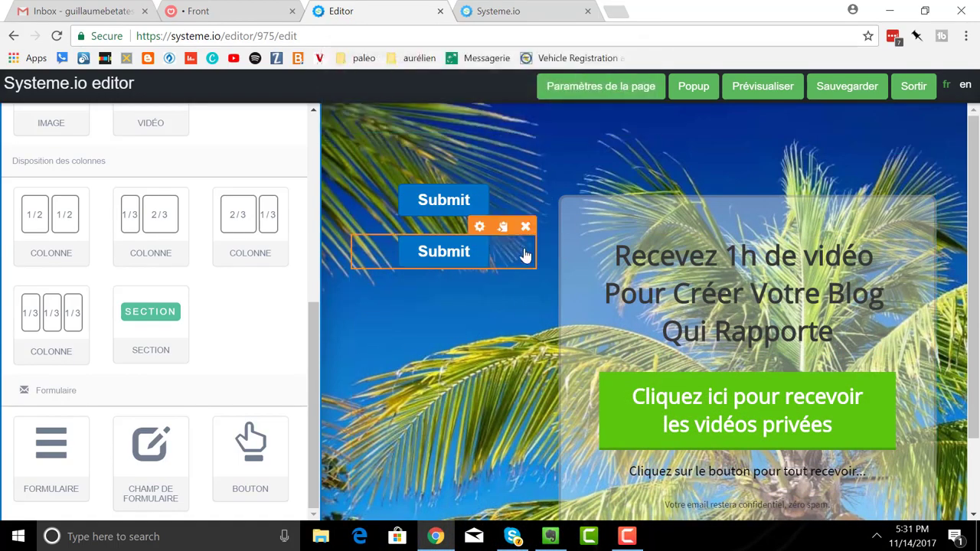
left_click(526, 227)
left_click(567, 120)
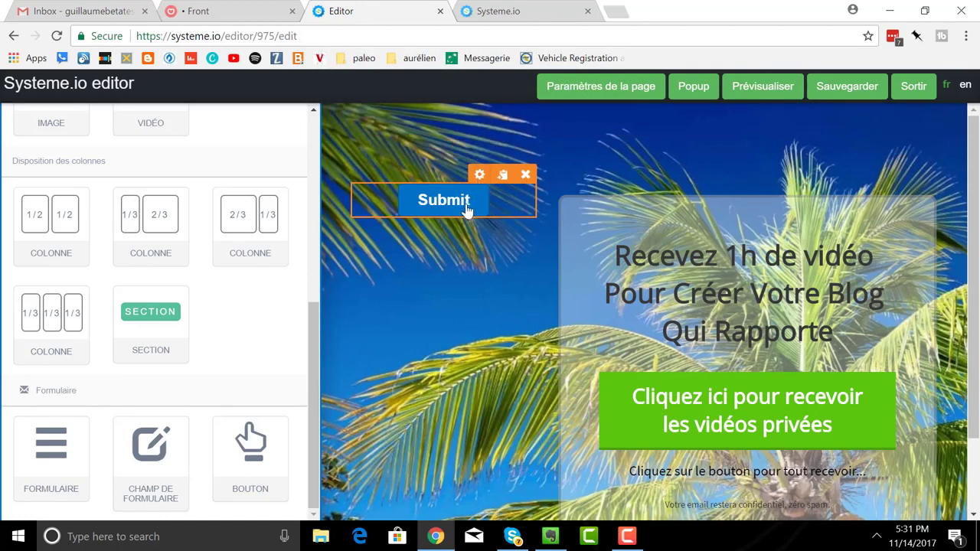
- Relabel the Submit button 'Cliquez ici pour obtenir mon ebook gratuit !'
left_click(479, 174)
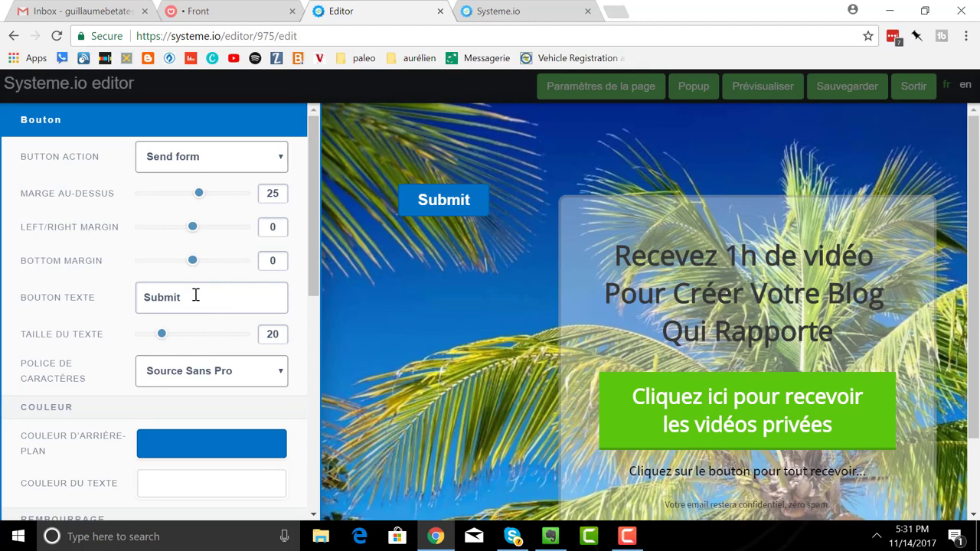
left_click_drag(196, 295, 114, 296)
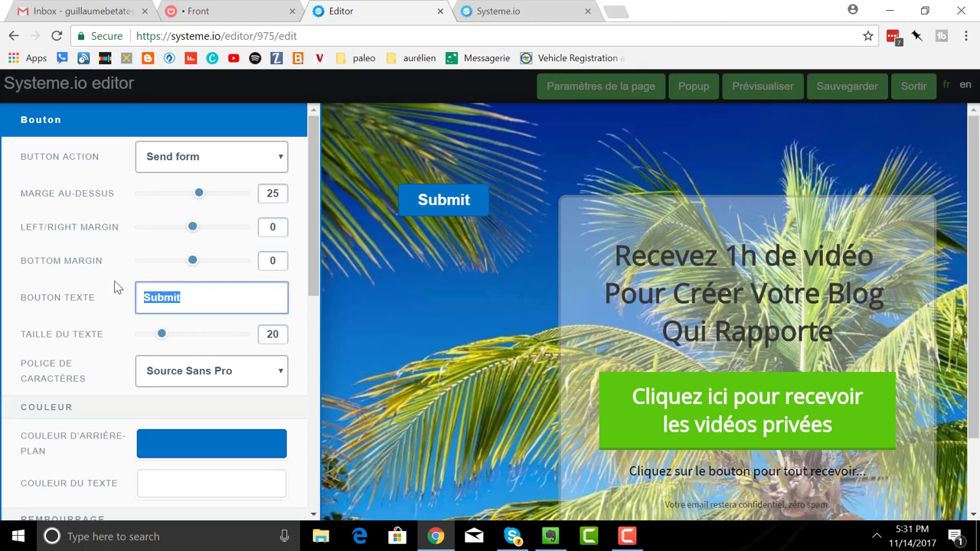
type("Cliquez ici p")
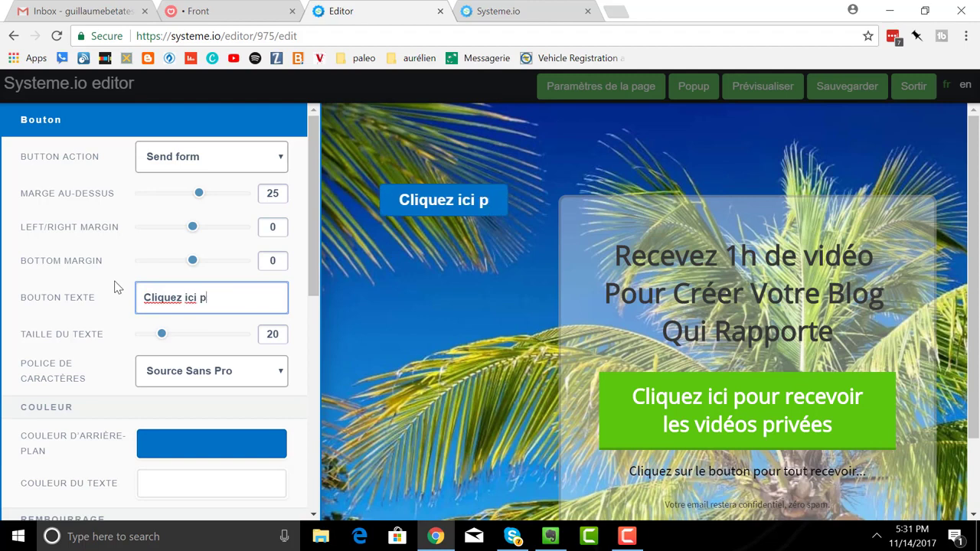
type("our ")
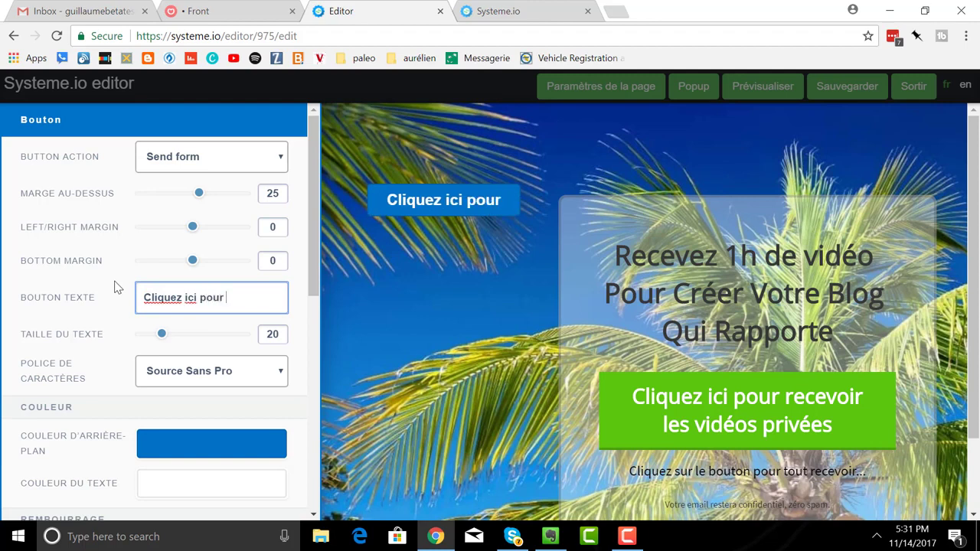
type("obtenir")
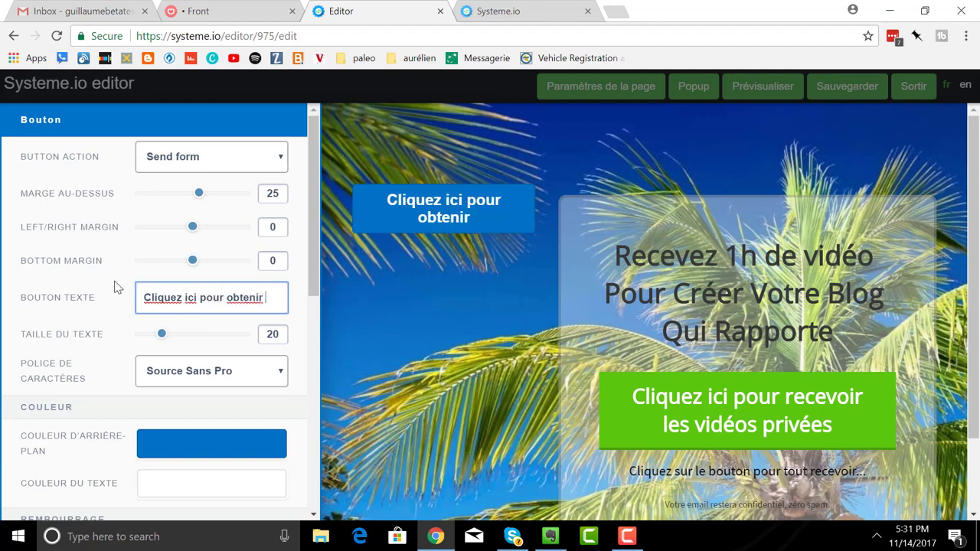
type(" mon ebook")
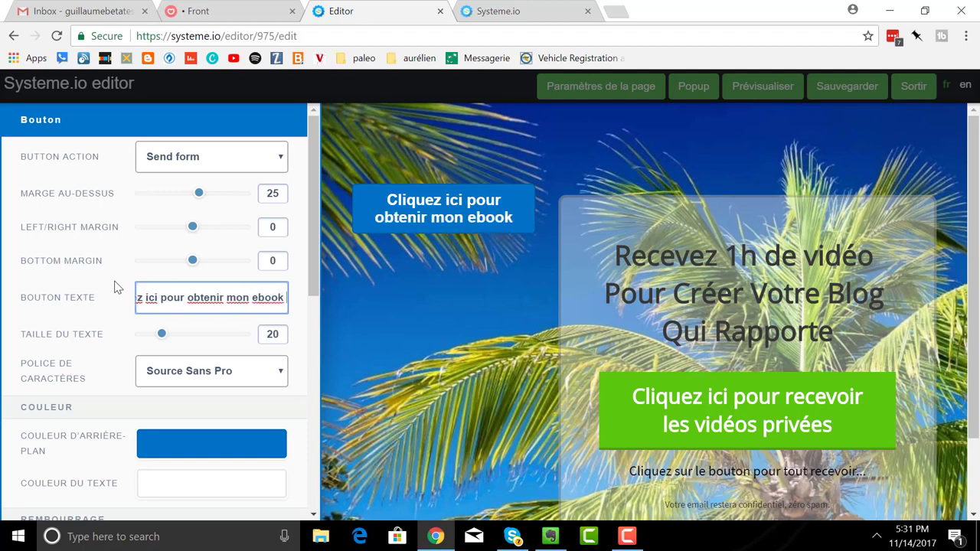
type(" gratuit !")
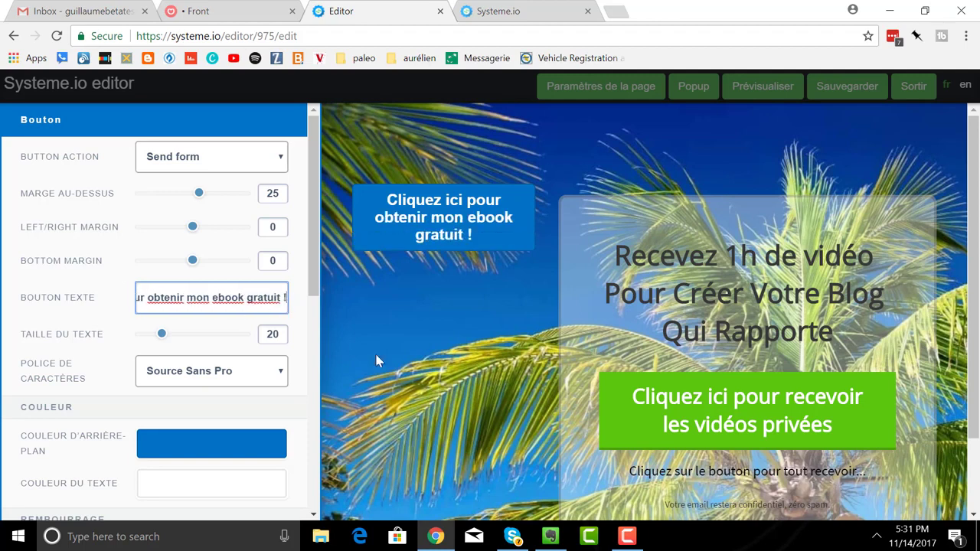
left_click(439, 375)
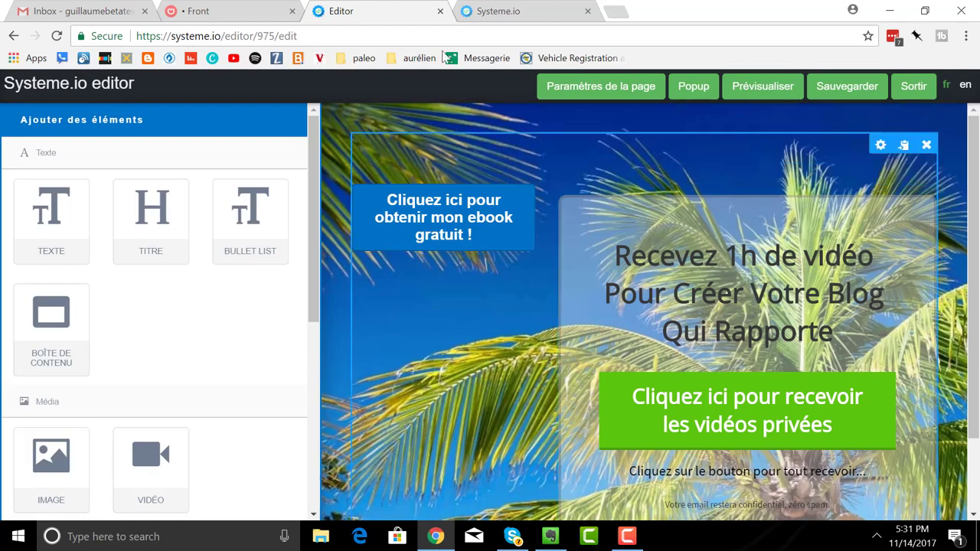
left_click(434, 192)
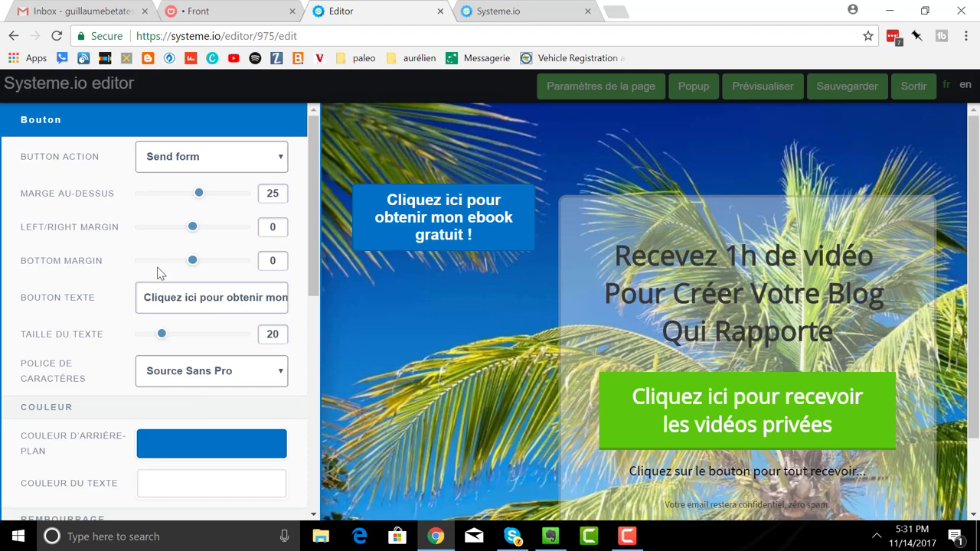
scroll(157, 274, "down", 4)
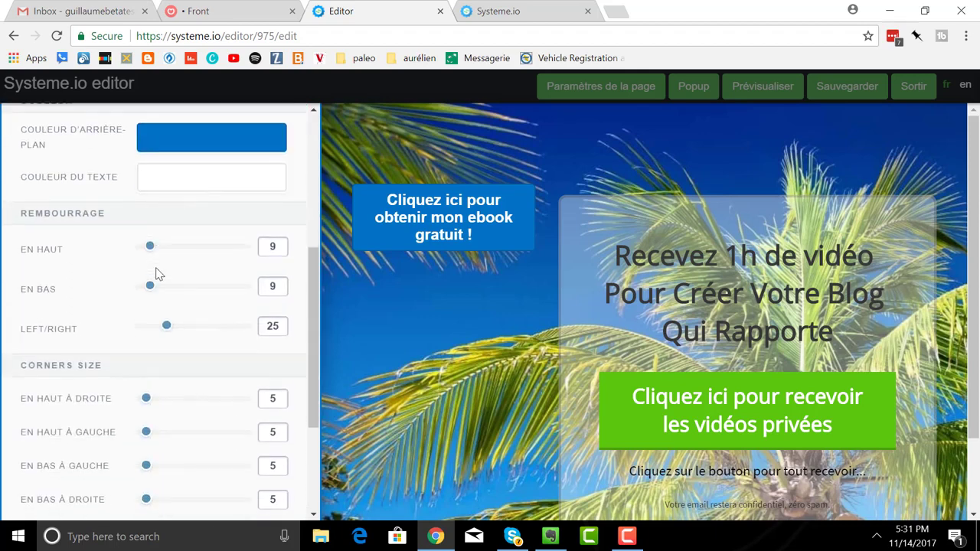
scroll(157, 273, "up", 2)
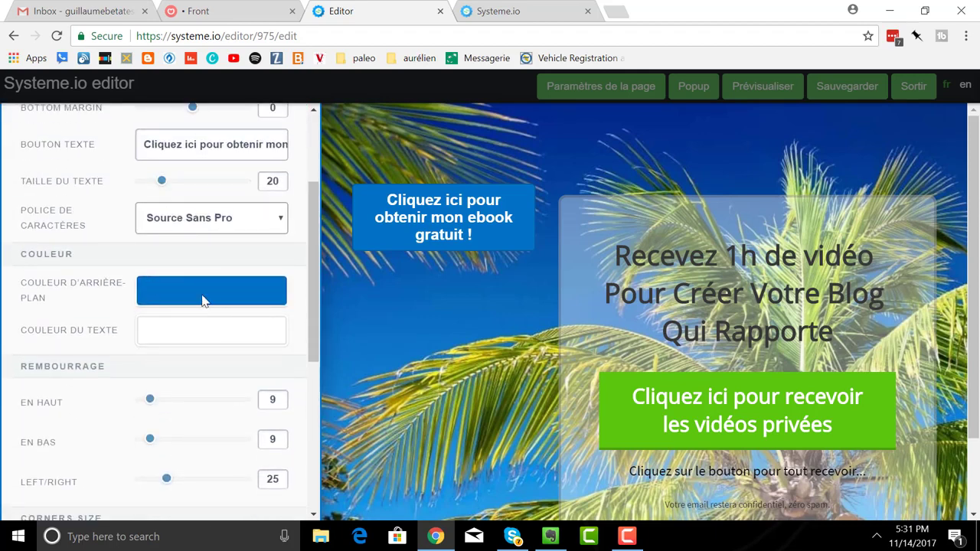
- Change the ebook button's background colour from blue to red (C70101)
left_click(203, 300)
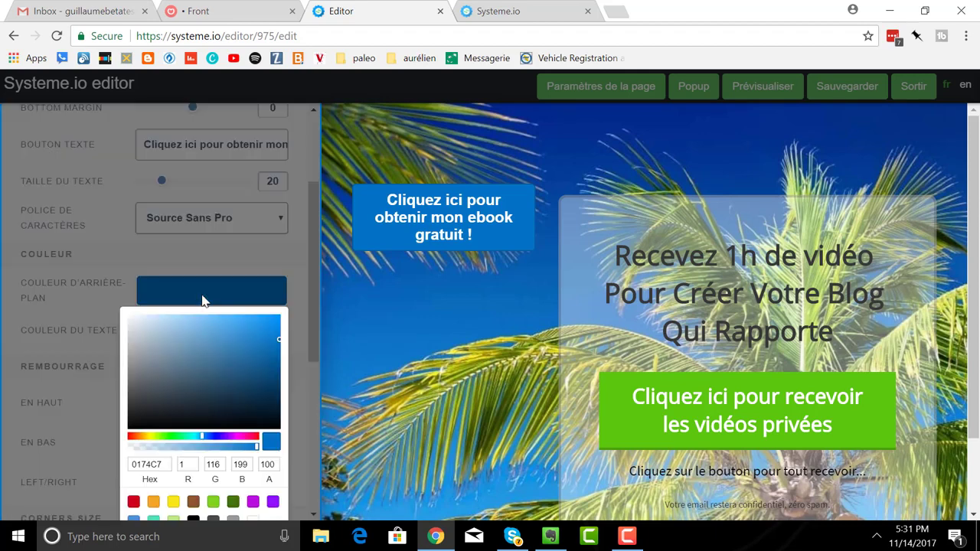
left_click(130, 438)
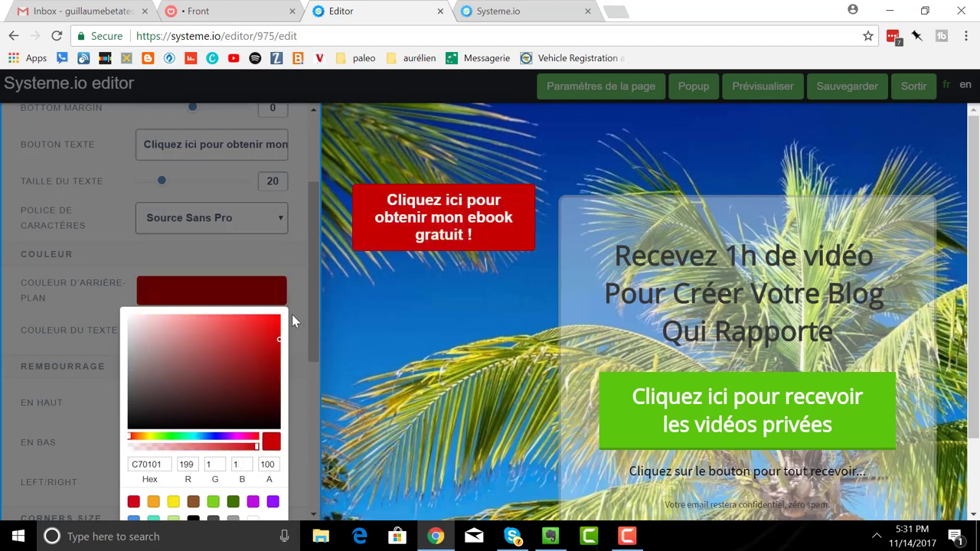
left_click(297, 333)
scroll(198, 394, "down", 1)
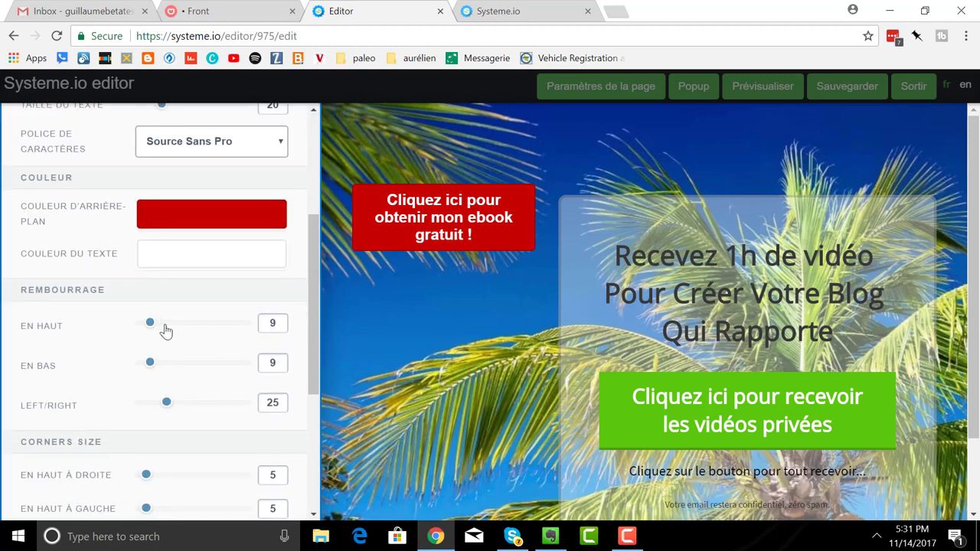
- Increase the button's top, bottom and side padding to 60, 63 and 48
left_click_drag(162, 330, 202, 331)
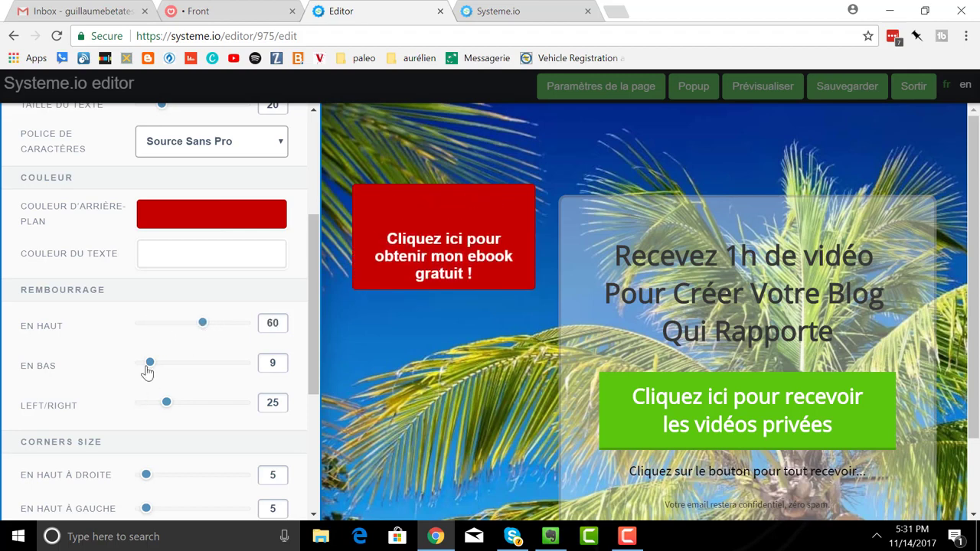
left_click_drag(151, 365, 208, 366)
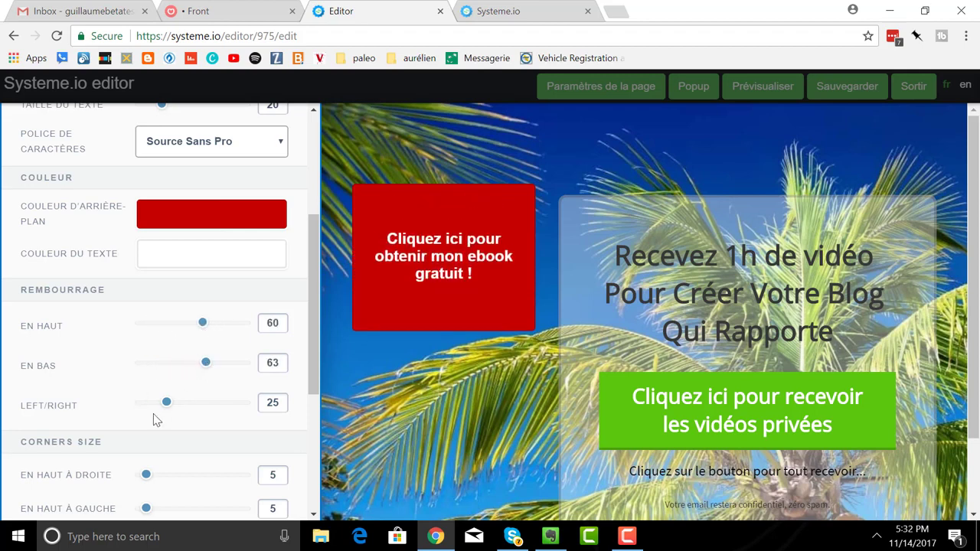
left_click_drag(167, 411, 191, 412)
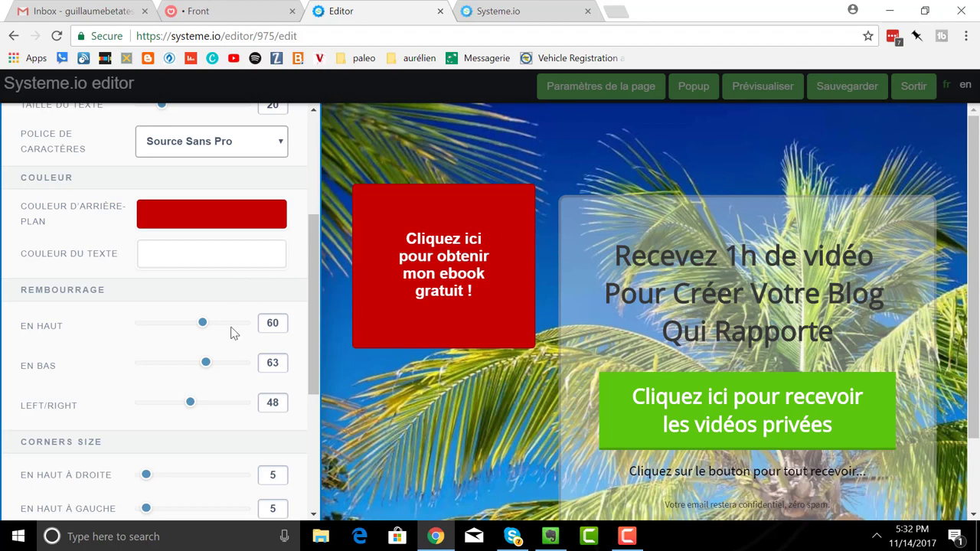
- Round the button corners: top right 49, bottom left 75, top left 68, bottom right 72
scroll(197, 321, "down", 3)
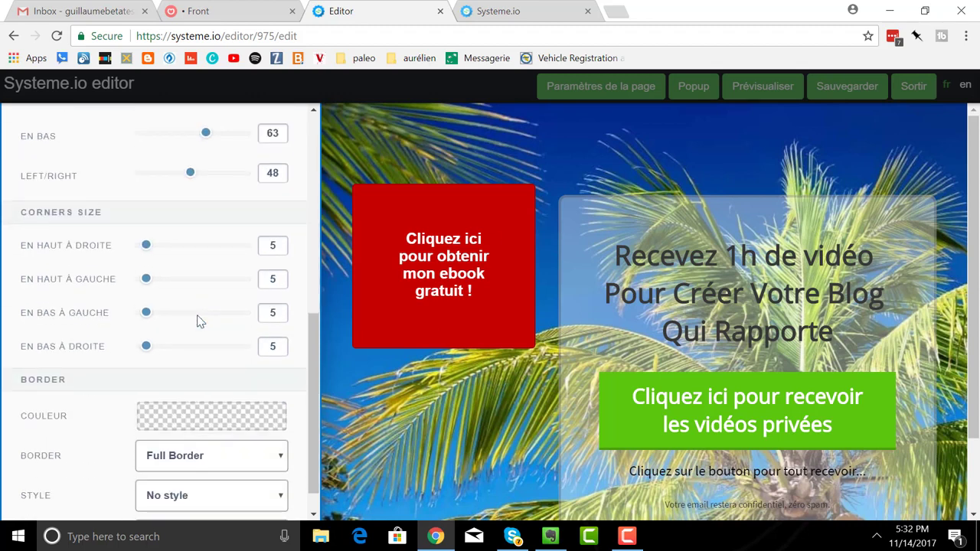
scroll(201, 318, "down", 1)
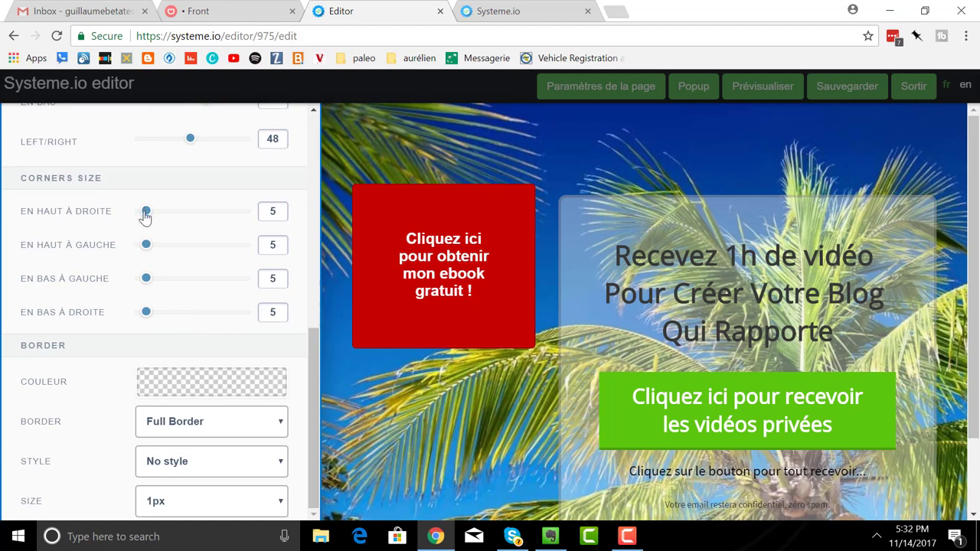
left_click_drag(146, 213, 192, 211)
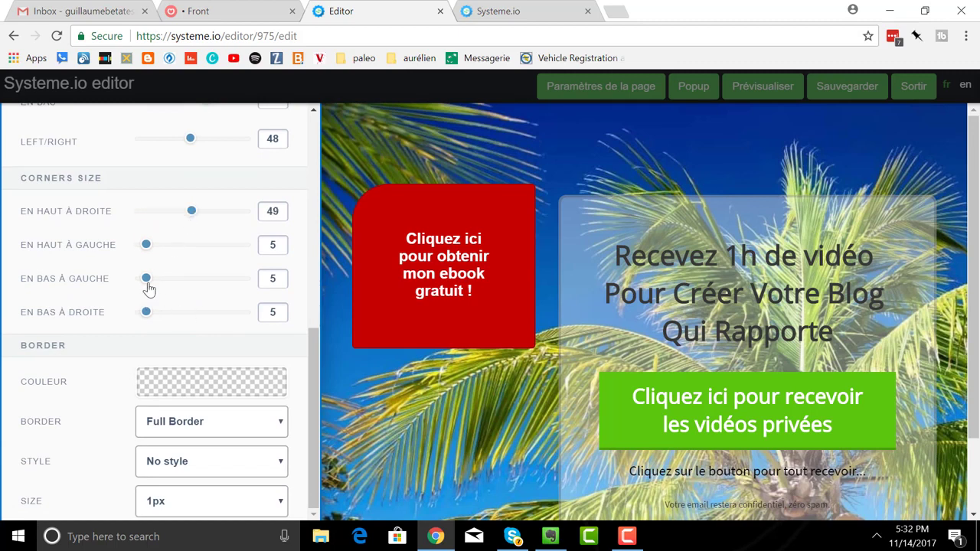
left_click_drag(148, 280, 220, 281)
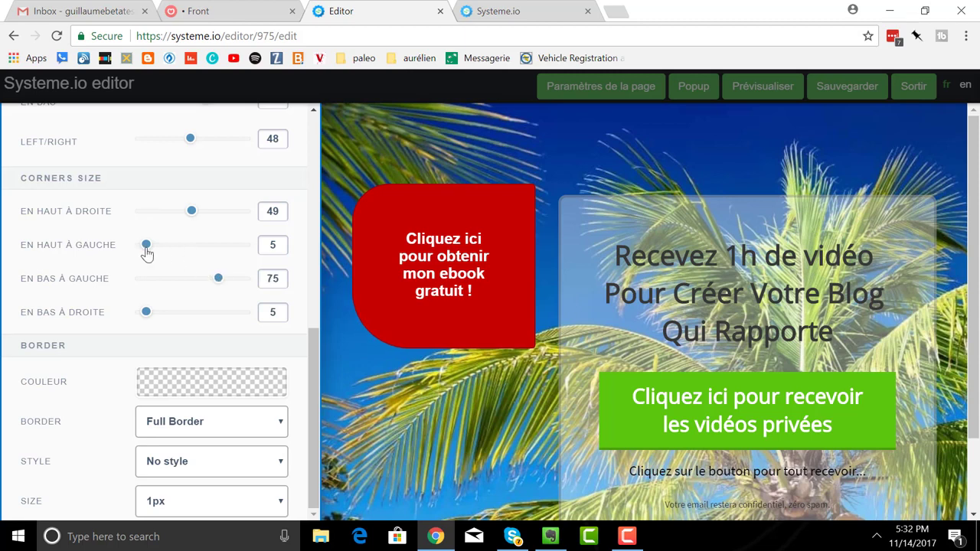
left_click_drag(146, 249, 212, 246)
left_click_drag(147, 313, 216, 314)
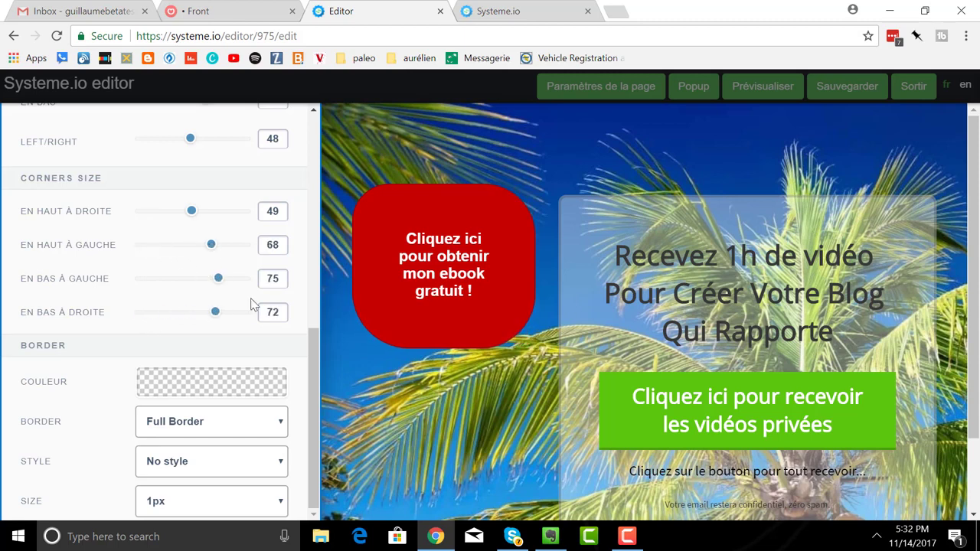
left_click(498, 196)
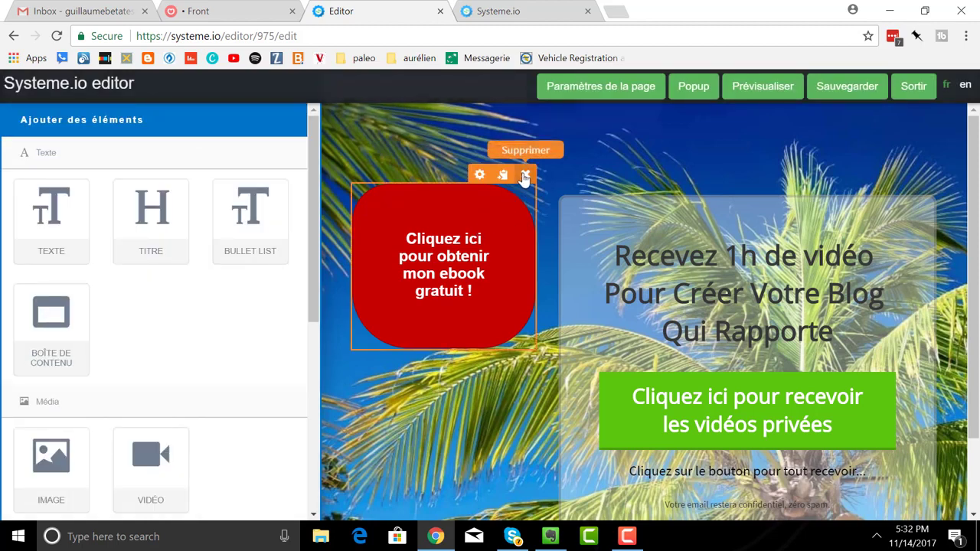
- Delete the red ebook button and erase most of the old video headline text
left_click(524, 176)
left_click(558, 120)
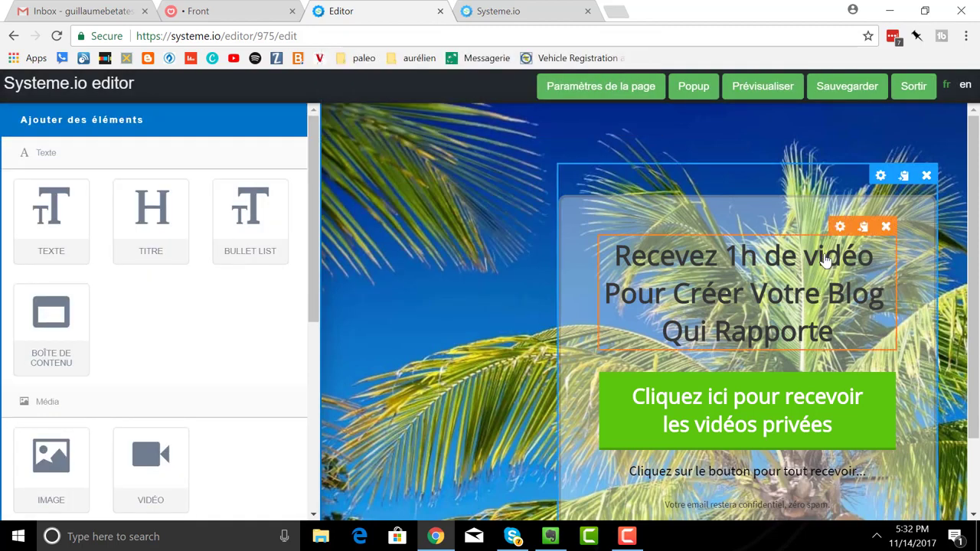
left_click(754, 297)
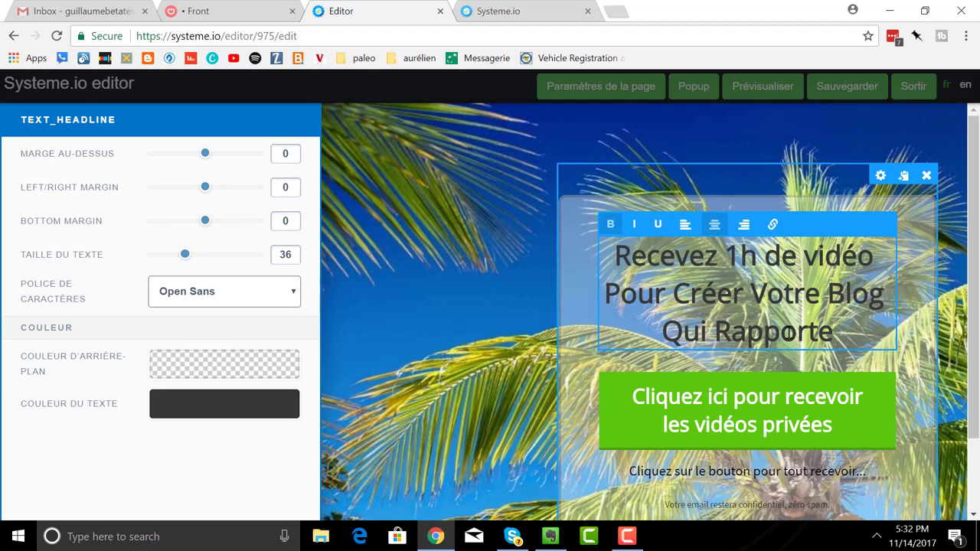
left_click_drag(836, 336, 655, 255)
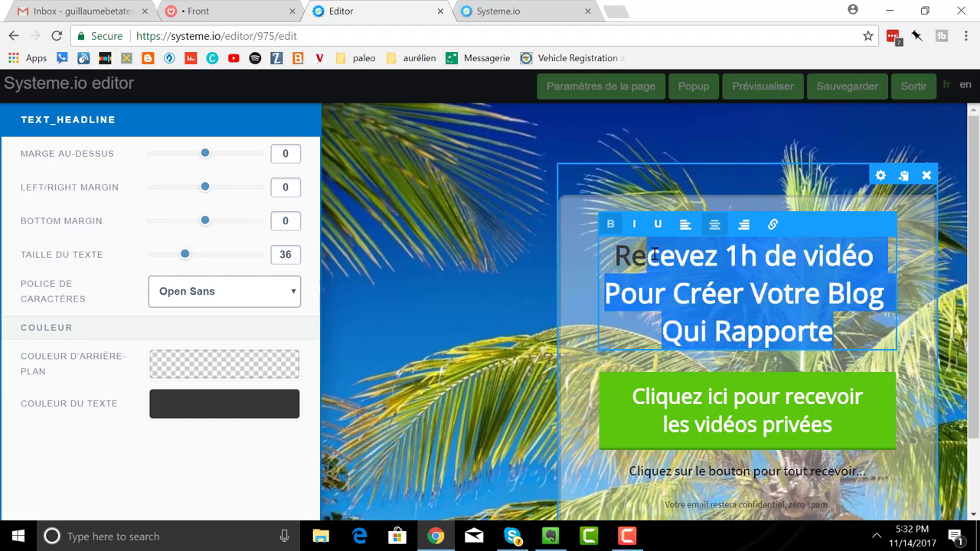
key("BackSpace")
key("BackSpace")
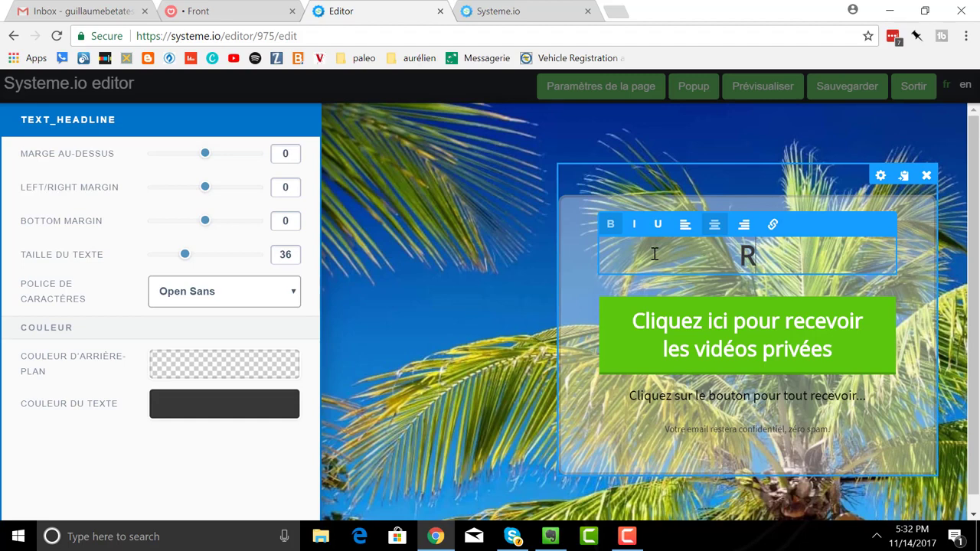
- Type the new headline 'Inscrivez-vous ici pour recevoir mon ebook gratuit !'
type("eceve")
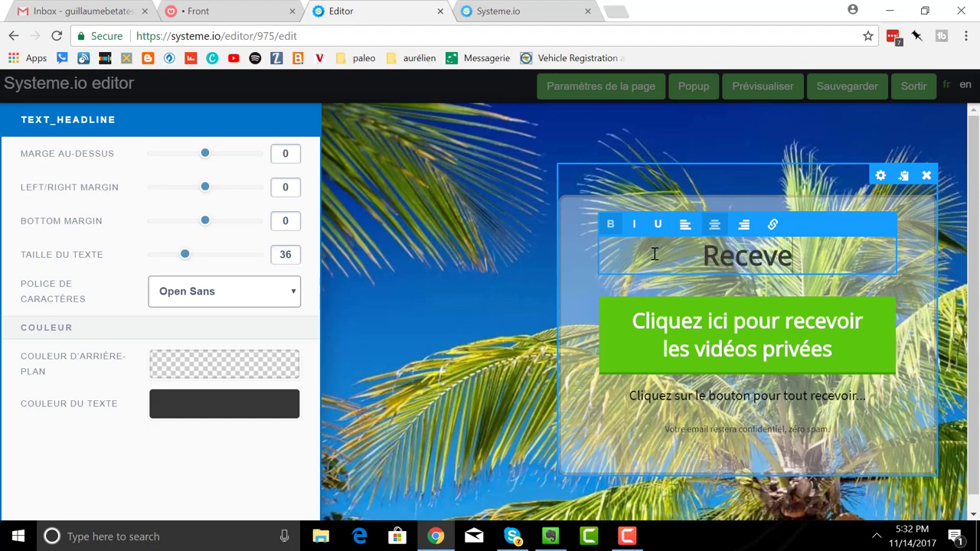
type("z votre")
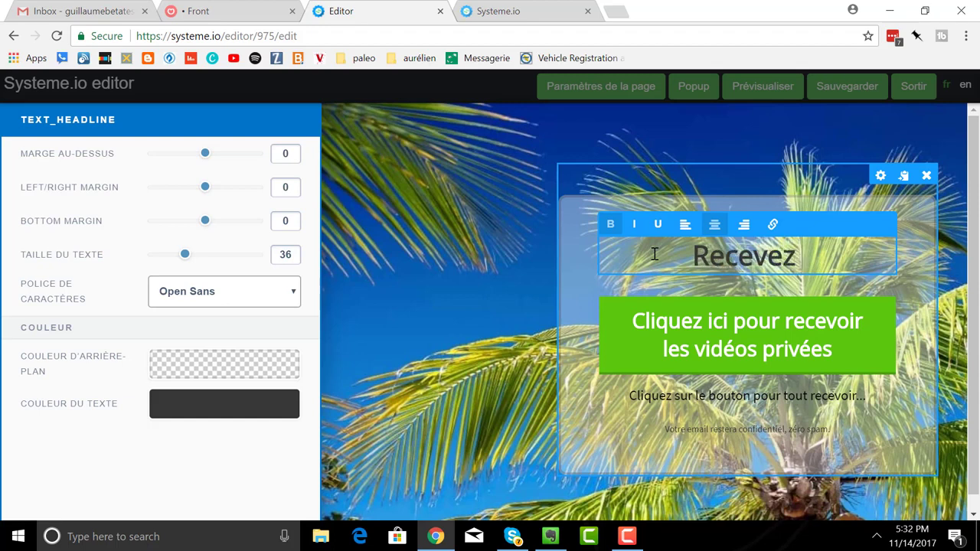
key("BackSpace")
key("BackSpace")
key("BackSpace")
key("BackSpace")
key("BackSpace")
key("BackSpace")
key("BackSpace")
key("BackSpace")
key("BackSpace")
key("BackSpace")
key("BackSpace")
key("BackSpace")
key("BackSpace")
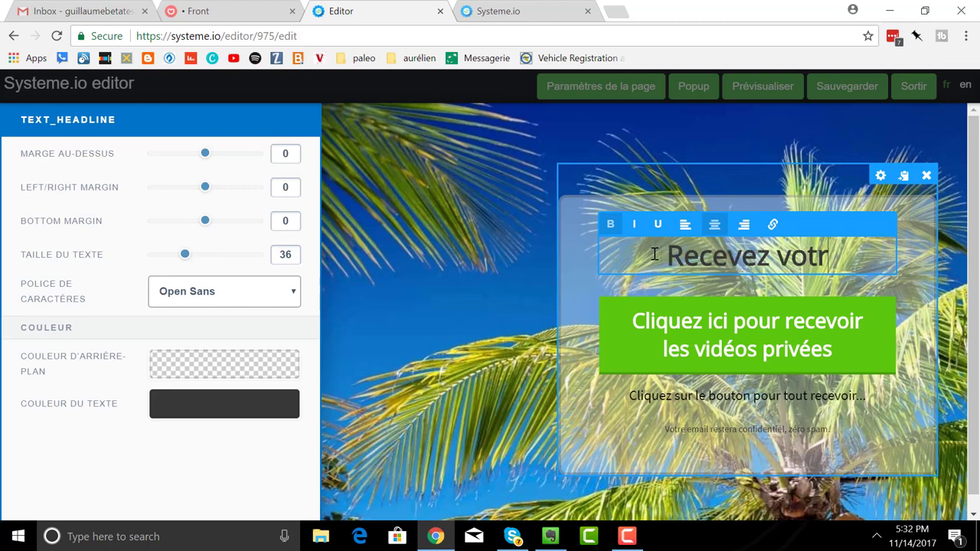
type("Inscr")
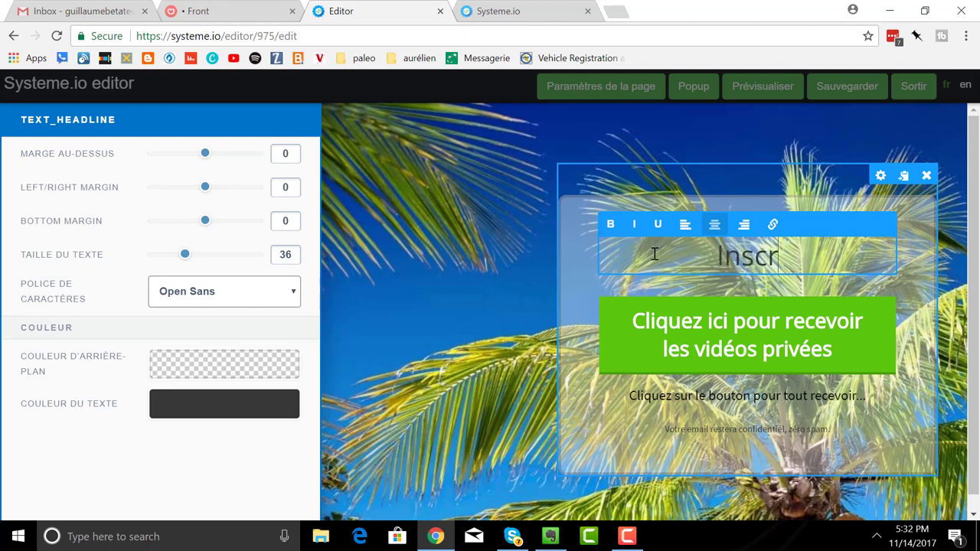
type("ivez-vou")
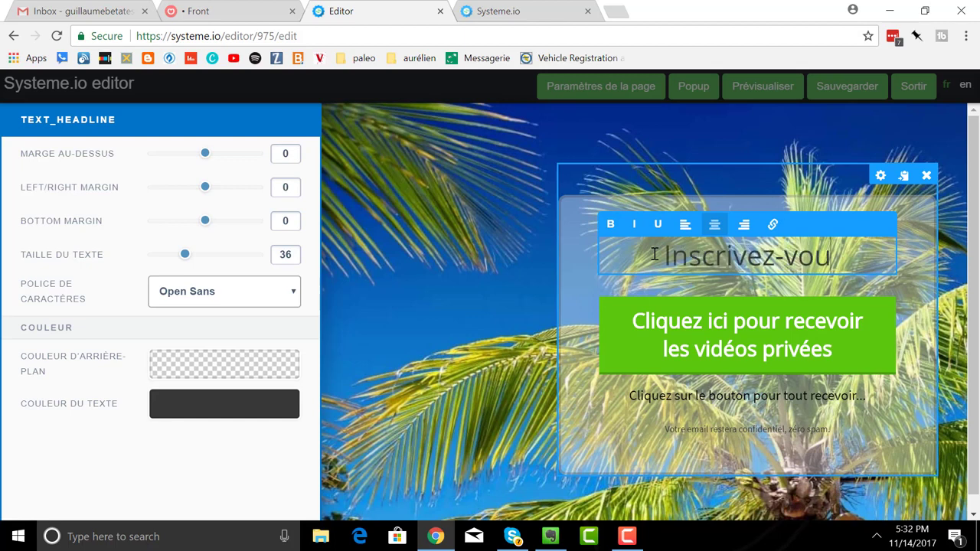
type("s ici pour re")
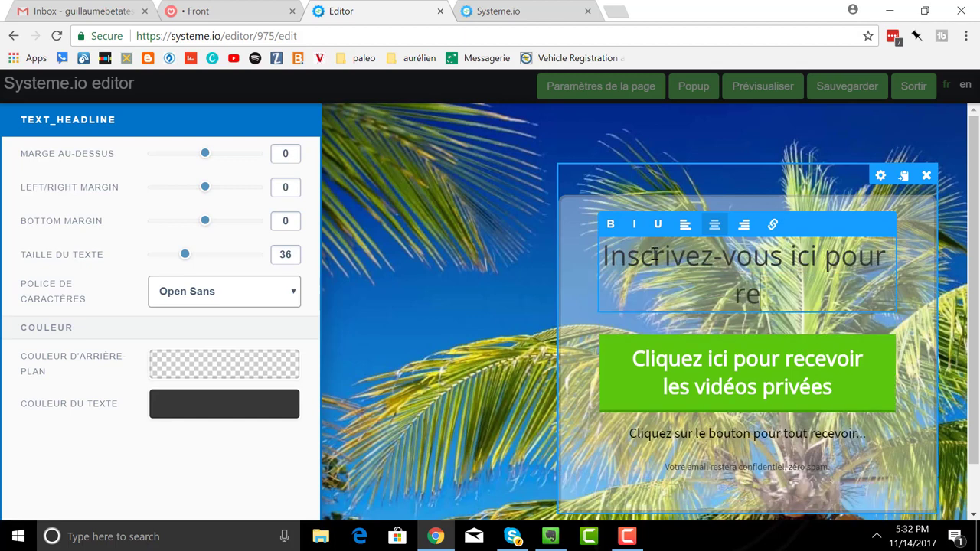
type("cevoir mon ena")
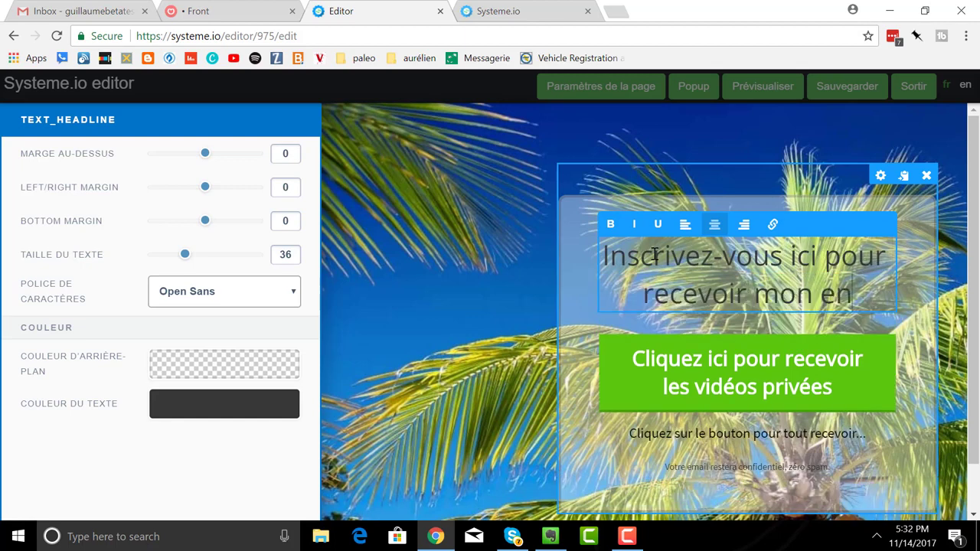
key("BackSpace")
key("BackSpace")
type("book")
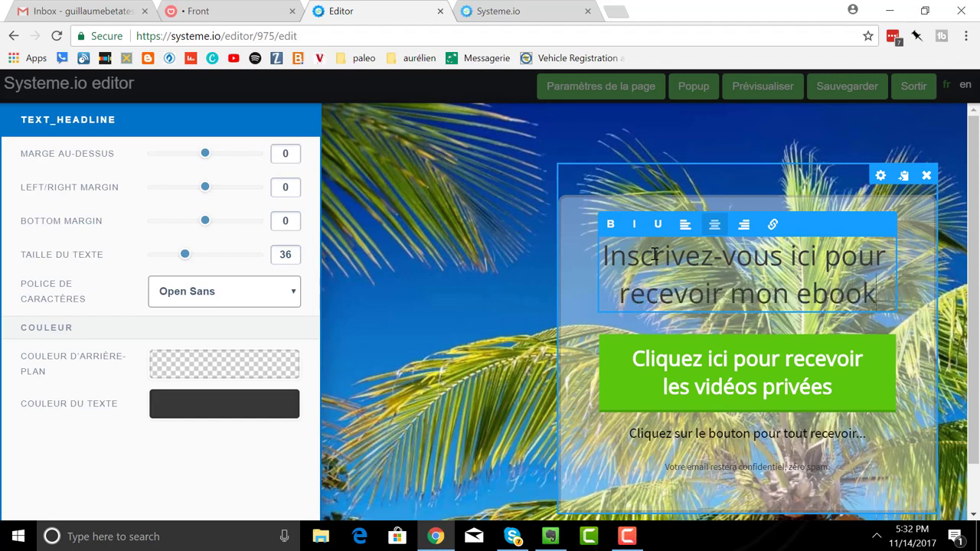
type(" gratuit !")
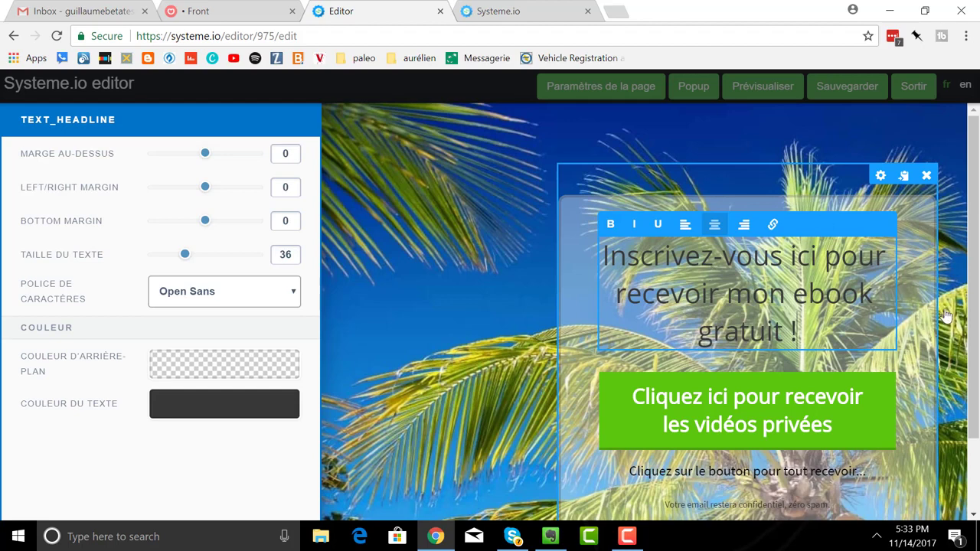
- Make the headline 'Inscrivez-vous ici pour recevoir mon ebook gratuit !' bold, then deselect it
left_click(610, 224)
left_click_drag(794, 328, 604, 240)
left_click(610, 224)
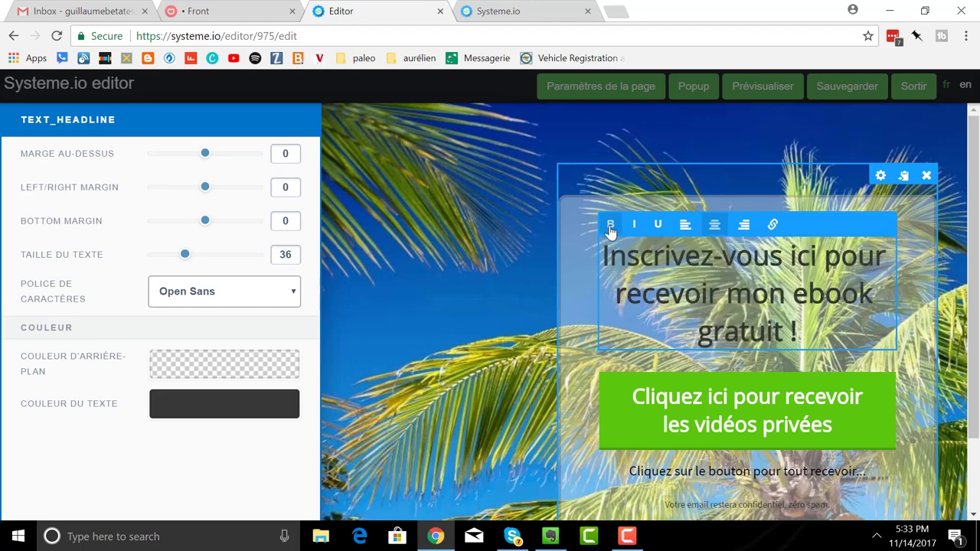
left_click(911, 277)
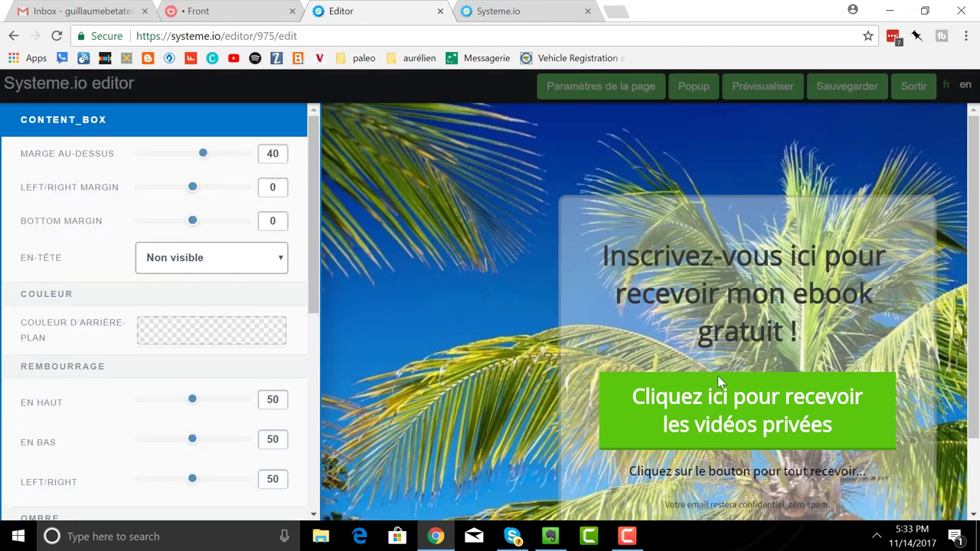
left_click(919, 422)
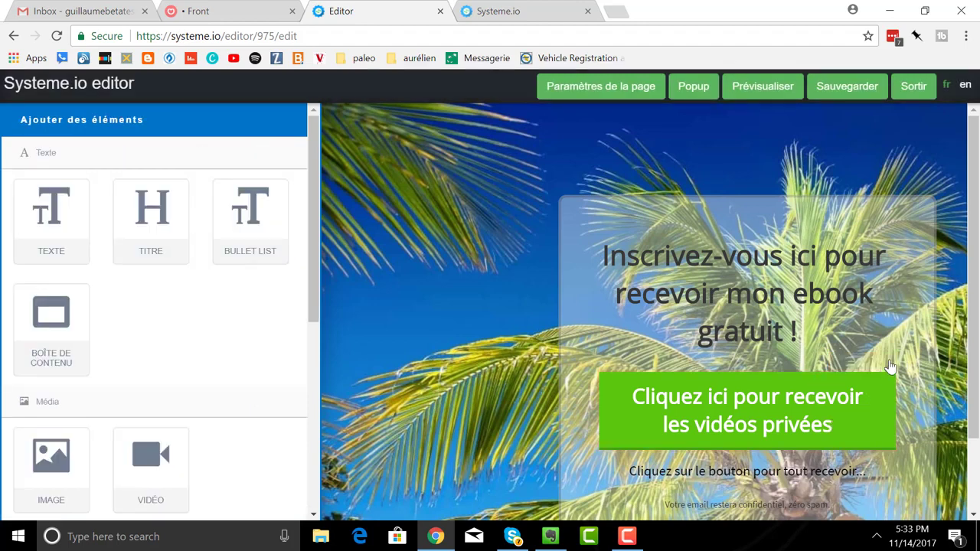
- Delete the green 'Cliquez ici pour recevoir les vidéos privées' button from the beach page
left_click(885, 364)
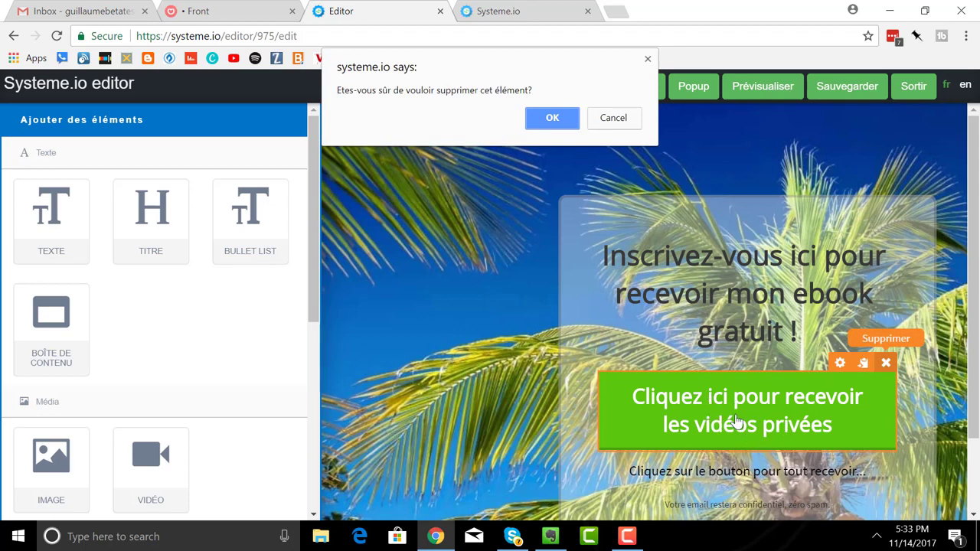
left_click(553, 116)
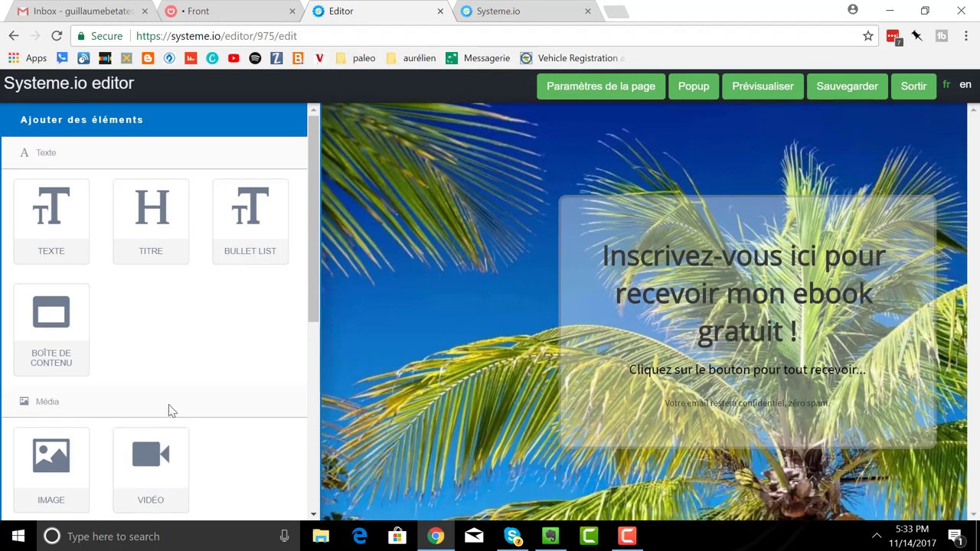
- Add a Formulaire signup form with an email field and Submit button under the headline
scroll(160, 413, "down", 3)
scroll(118, 473, "down", 2)
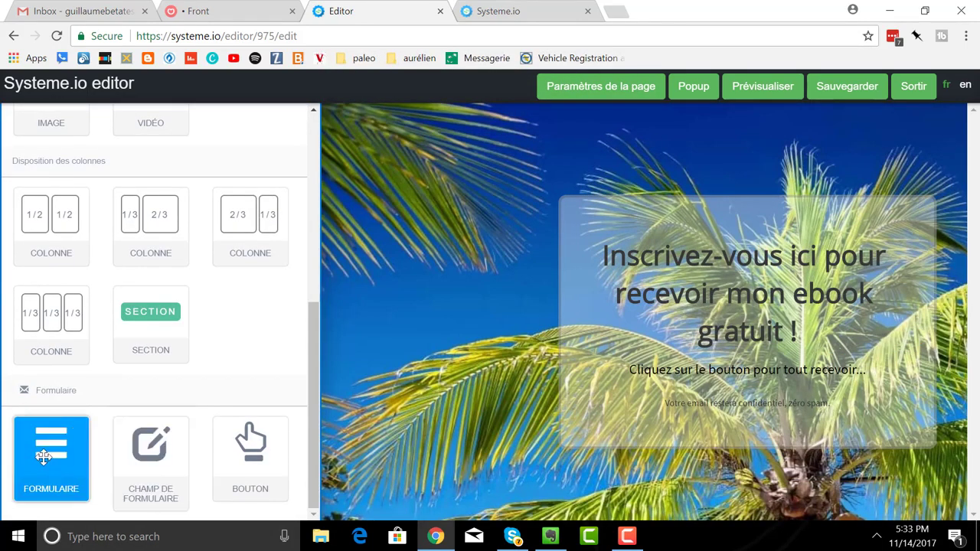
left_click_drag(51, 458, 711, 368)
left_click_drag(73, 471, 743, 370)
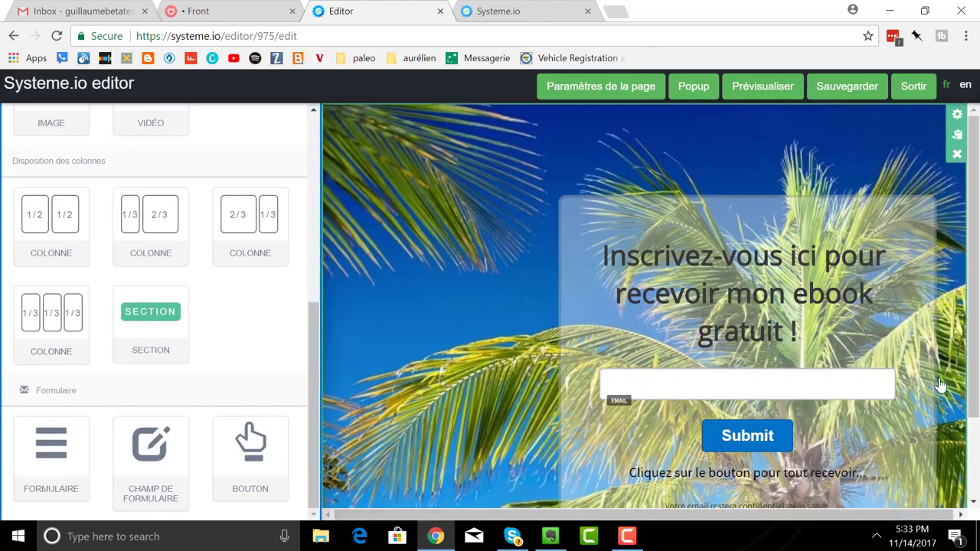
- Set the email field's Valeur par défaut to 'Indiquez-moi votre meilleur email'
left_click(833, 360)
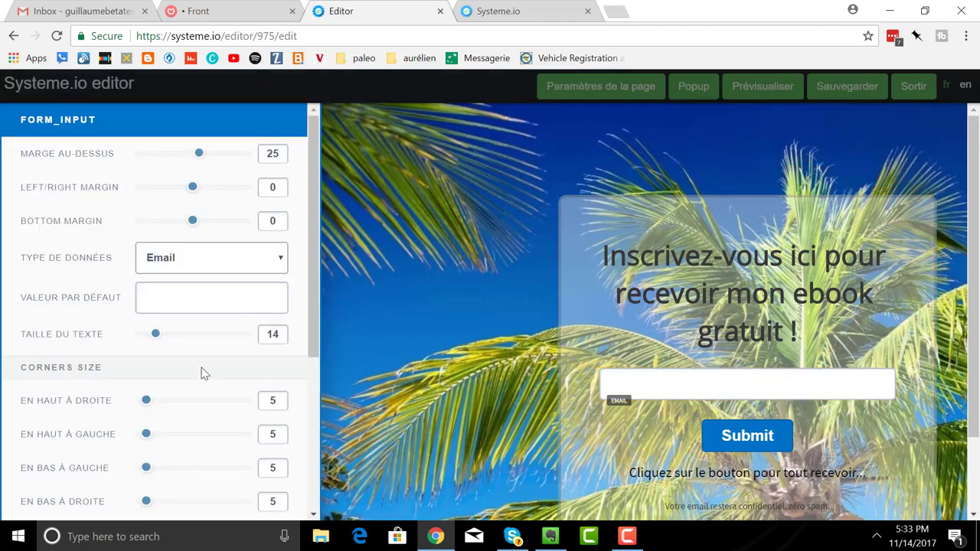
left_click(174, 299)
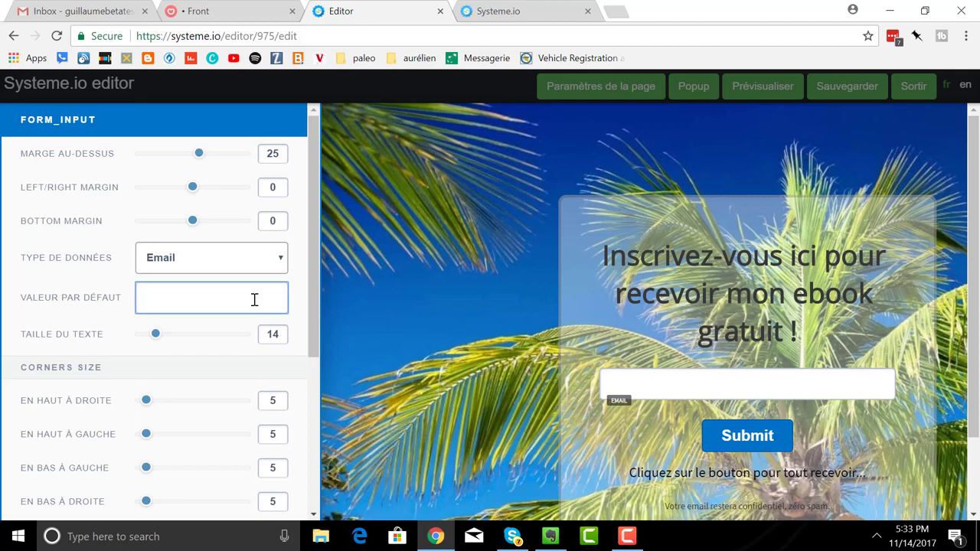
type("Donnez-moi votre")
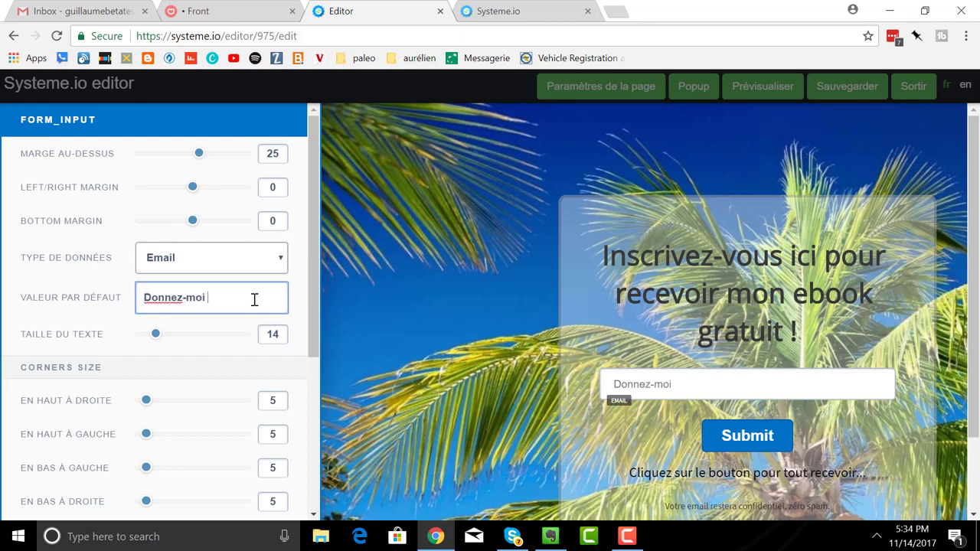
key("BackSpace")
key("BackSpace")
key("BackSpace")
key("BackSpace")
key("BackSpace")
key("BackSpace")
key("BackSpace")
key("BackSpace")
key("BackSpace")
key("BackSpace")
key("BackSpace")
key("BackSpace")
key("BackSpace")
key("BackSpace")
key("BackSpace")
key("BackSpace")
type("Indique")
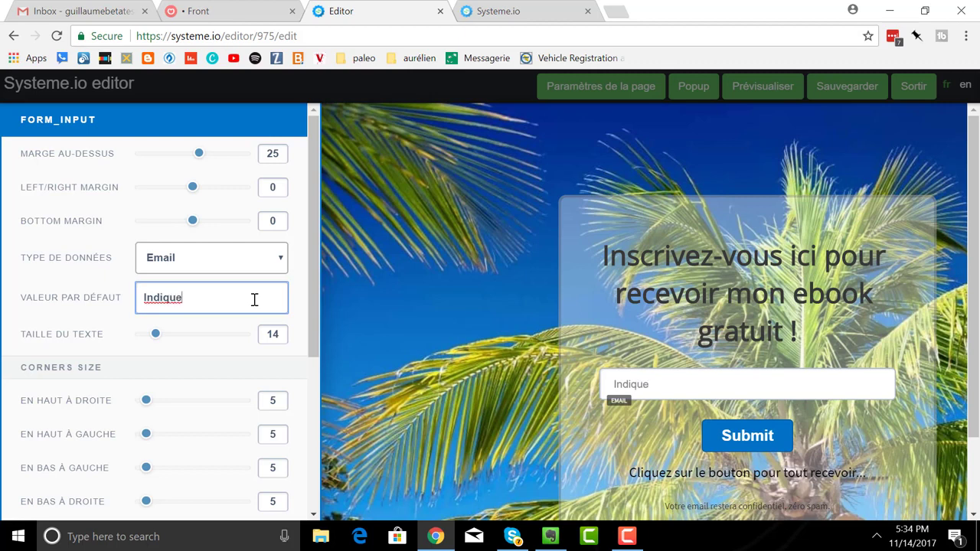
type("z-moi vo")
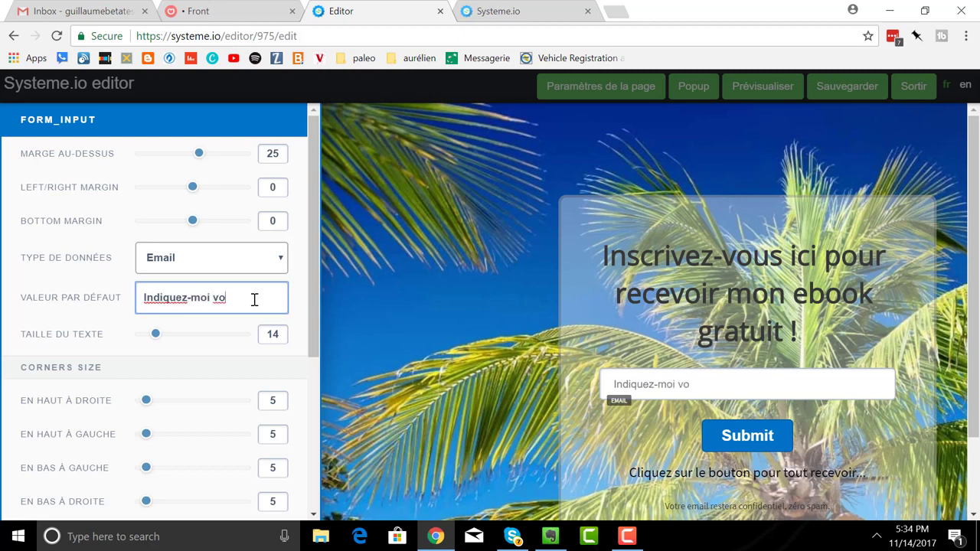
type("tre meilleur email")
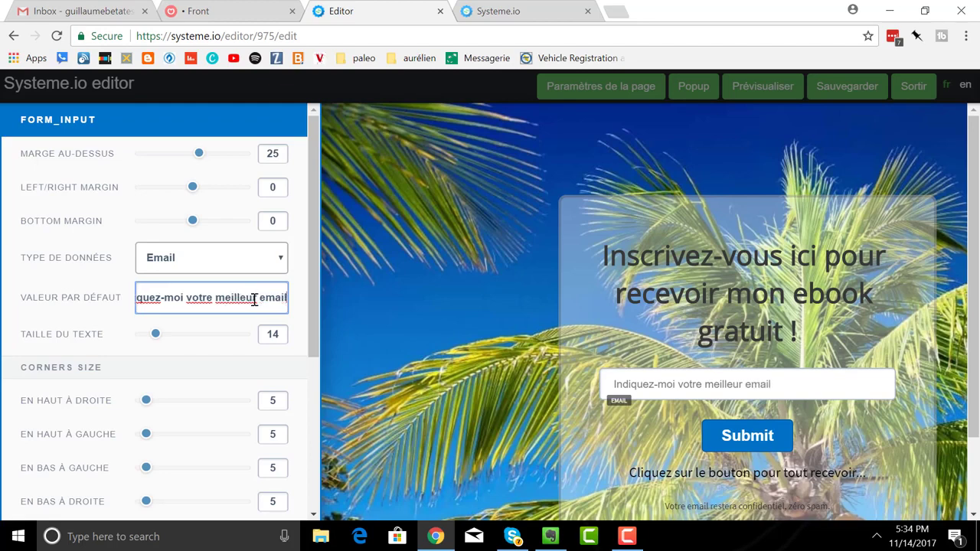
left_click(812, 448)
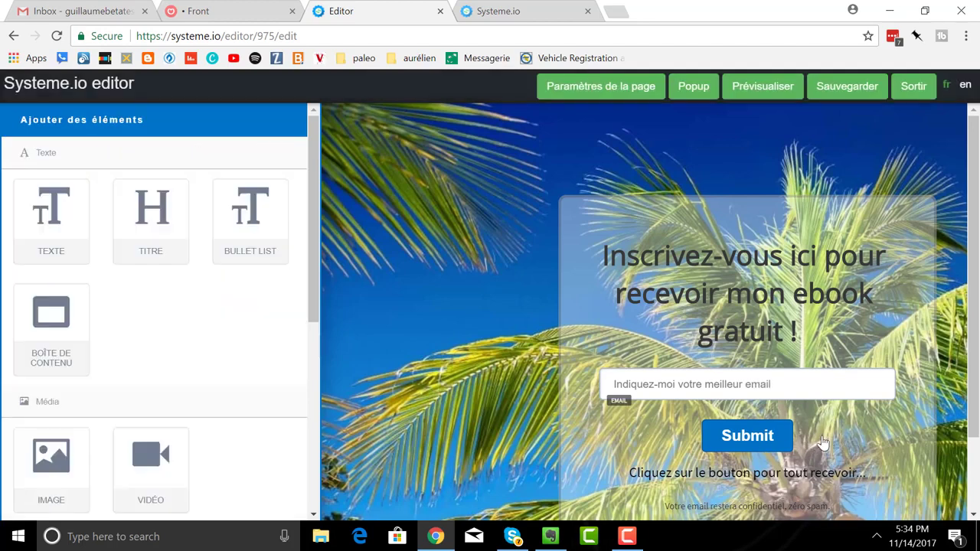
- Change the form button's BOUTON TEXTE from 'Submit' to 'Cliquez ici'
left_click(776, 437)
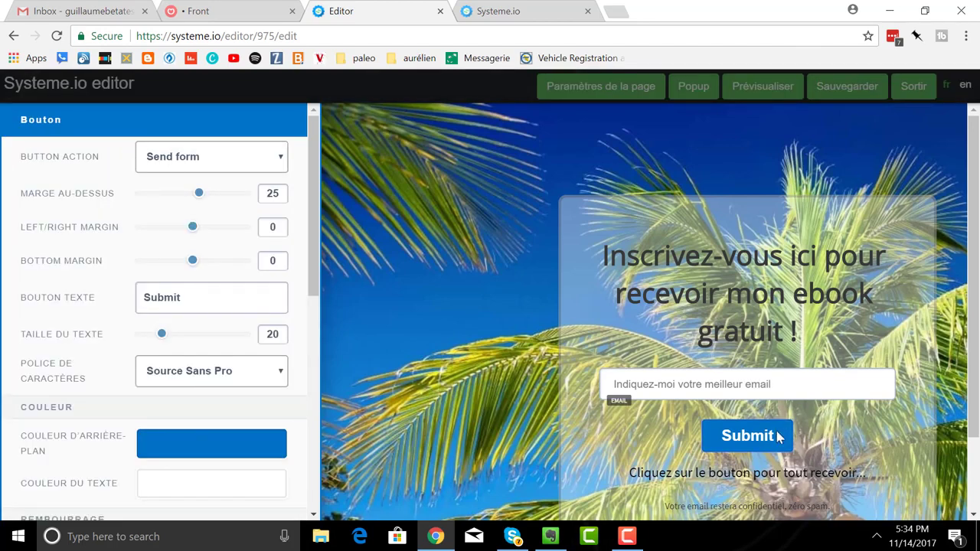
left_click(777, 437)
left_click(835, 415)
left_click(784, 430)
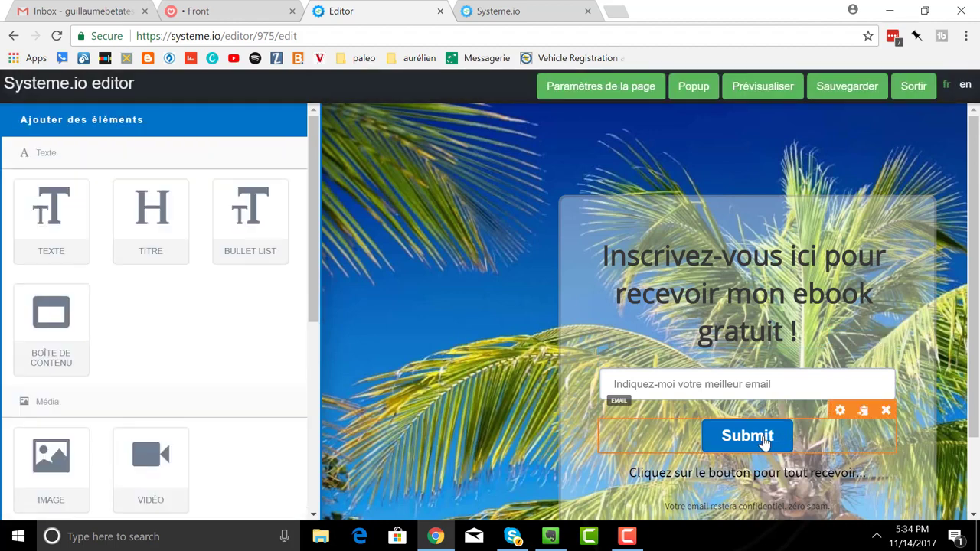
left_click(822, 430)
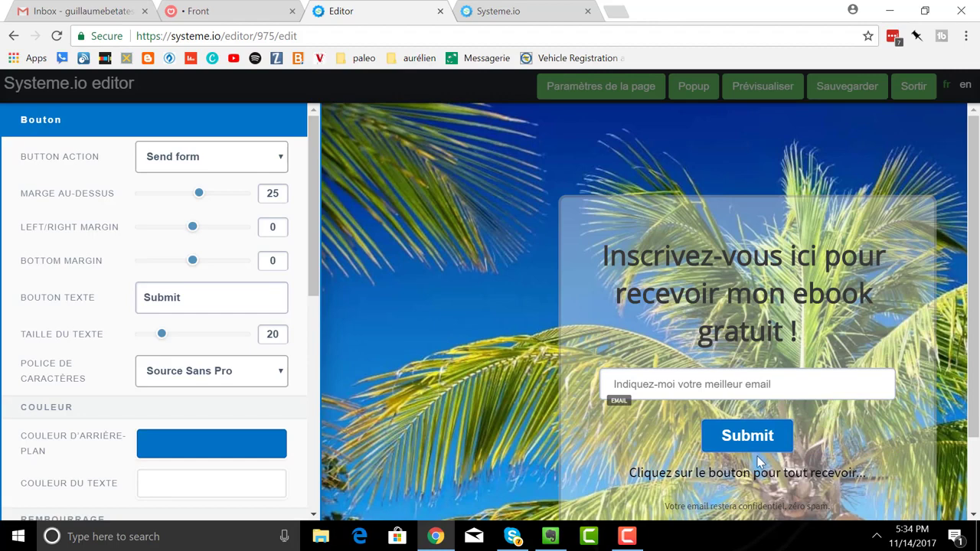
left_click(773, 441)
left_click(795, 437)
left_click(782, 441)
left_click(732, 437)
left_click(760, 438)
left_click_drag(200, 301, 110, 303)
type("C")
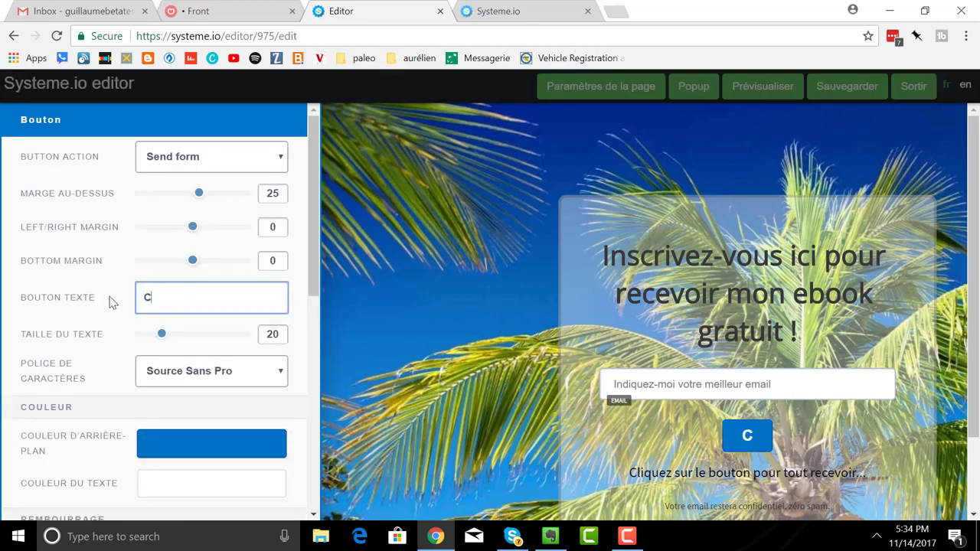
type("liquez")
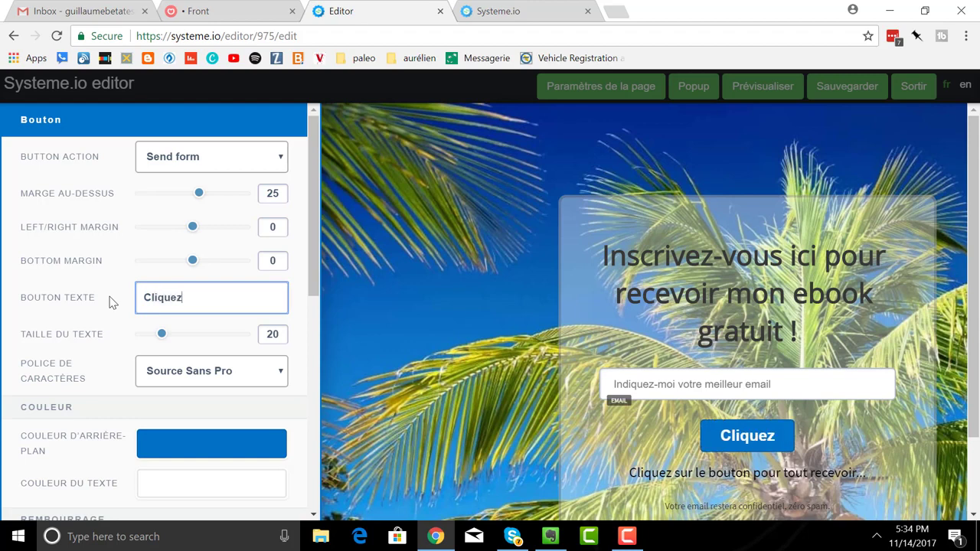
type(" ici")
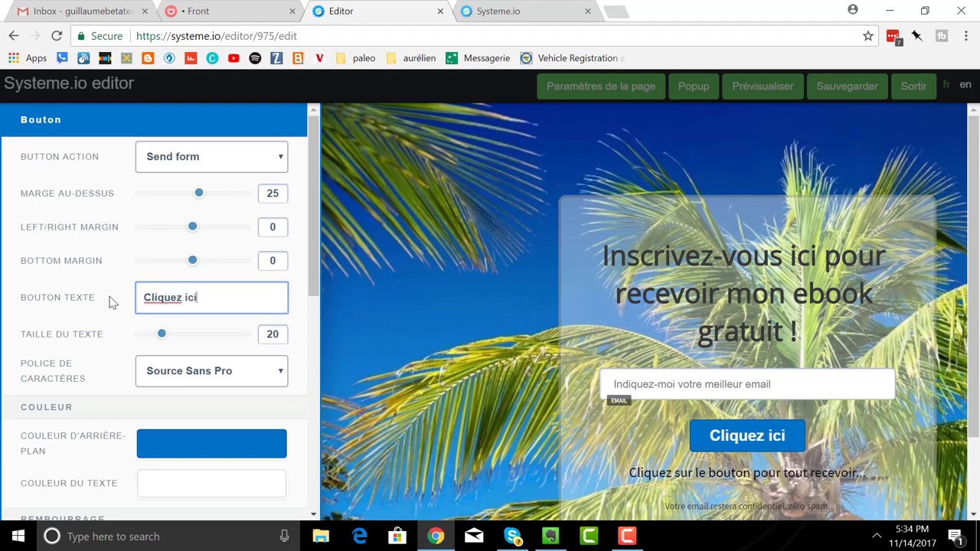
- Give the form's content box a light red E75353 background at 98 alpha
left_click(612, 319)
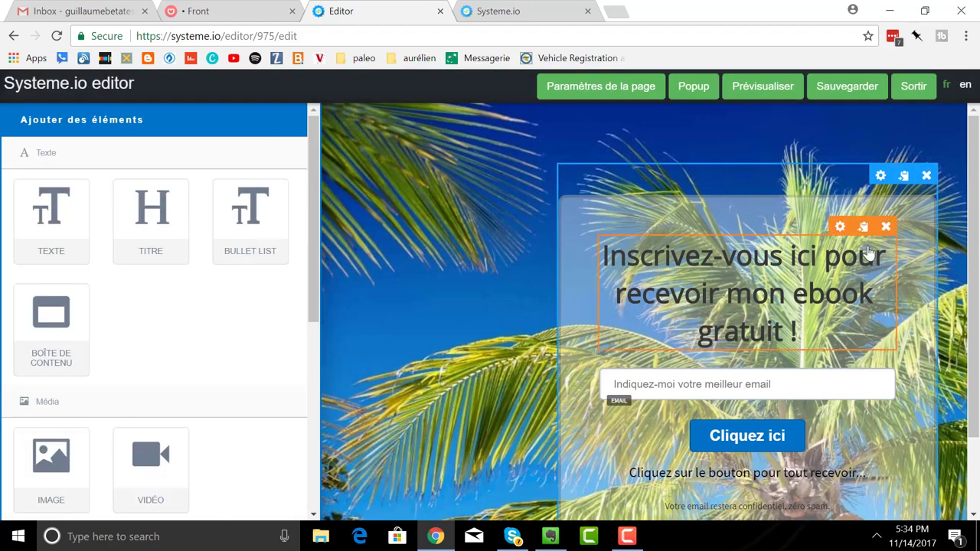
left_click(880, 177)
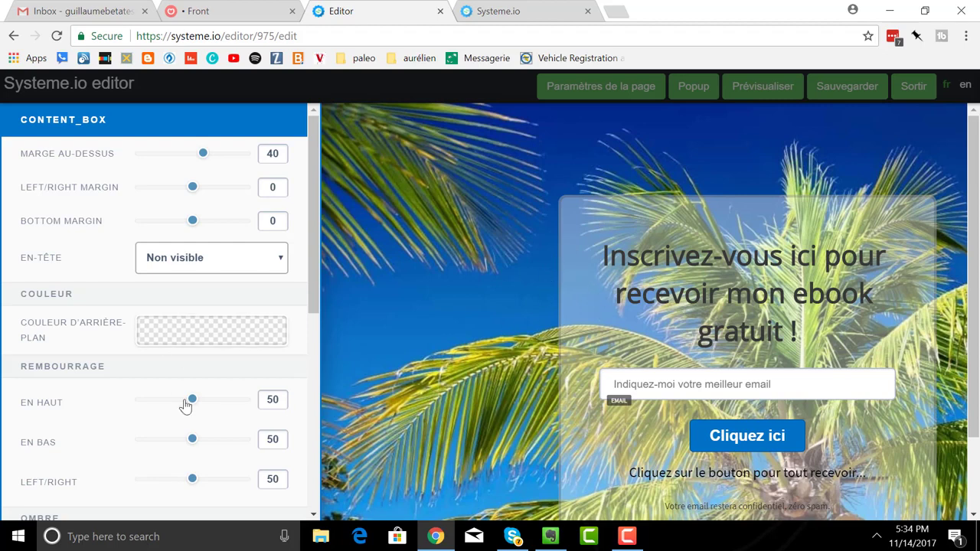
scroll(188, 329, "down", 2)
scroll(189, 327, "down", 1)
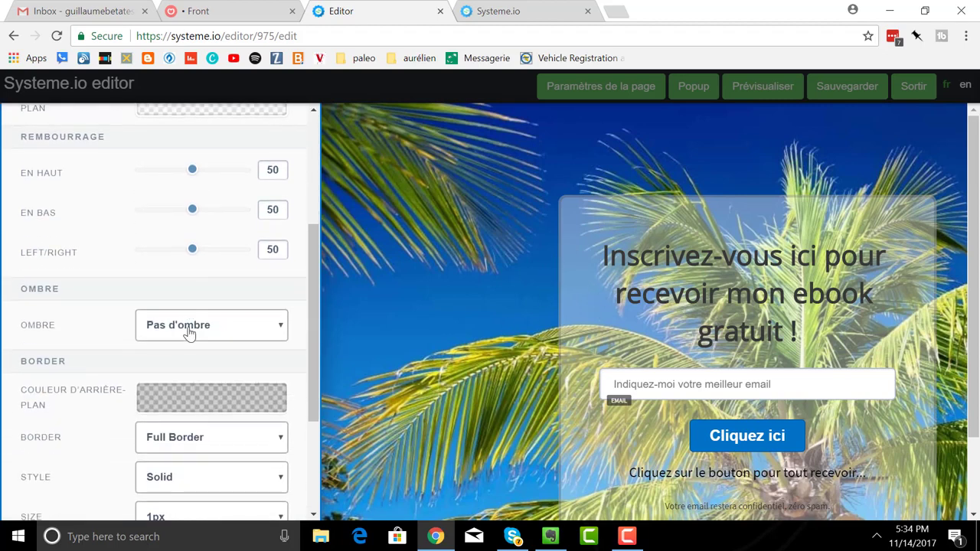
scroll(189, 329, "up", 2)
left_click(190, 262)
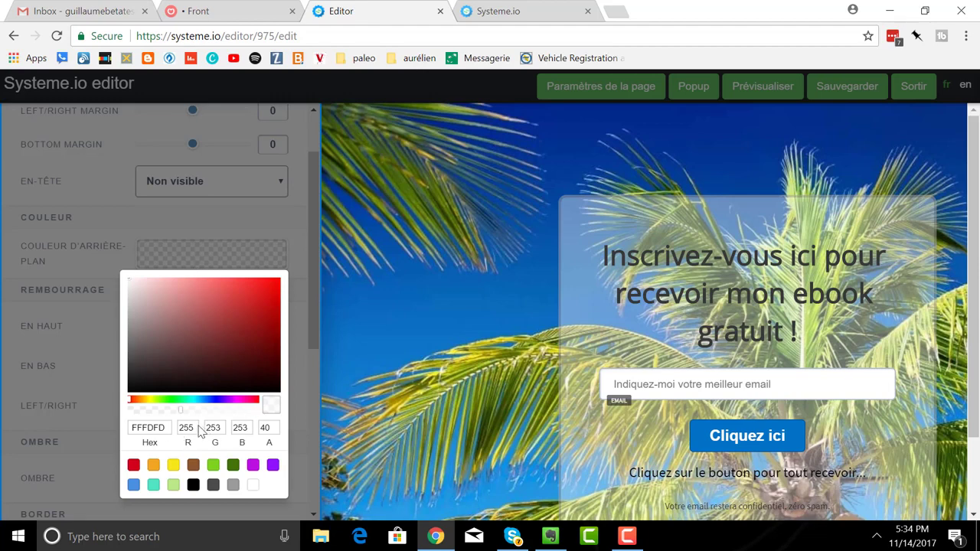
left_click_drag(180, 414, 254, 410)
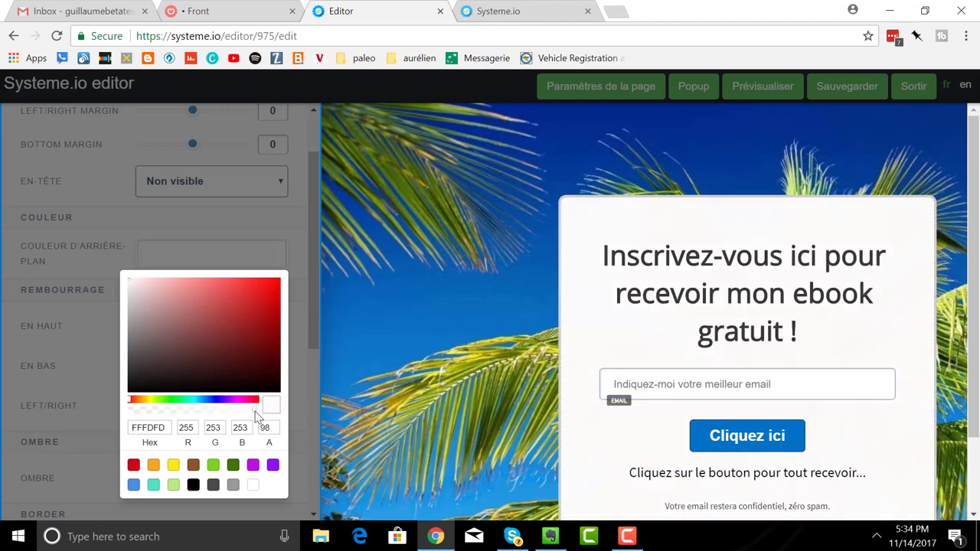
left_click(253, 292)
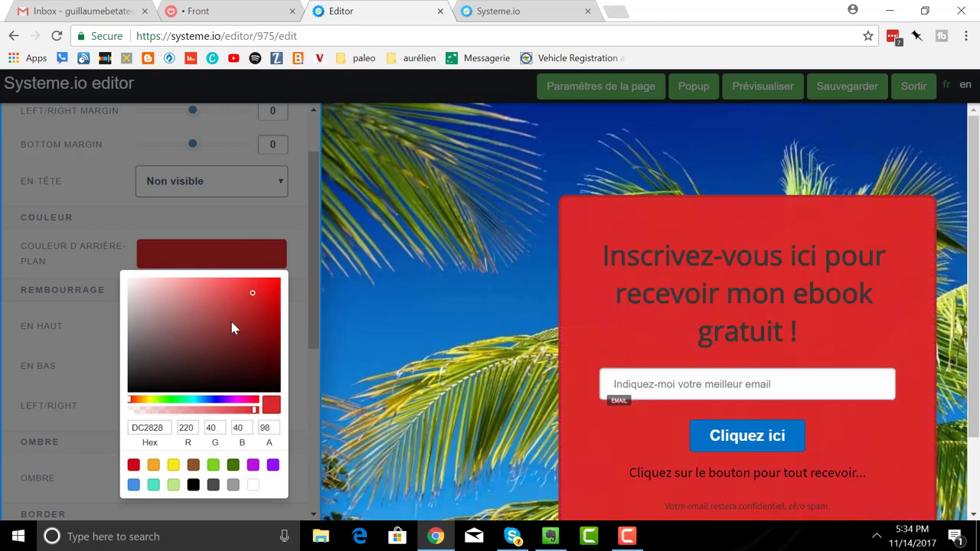
left_click(231, 302)
left_click(225, 289)
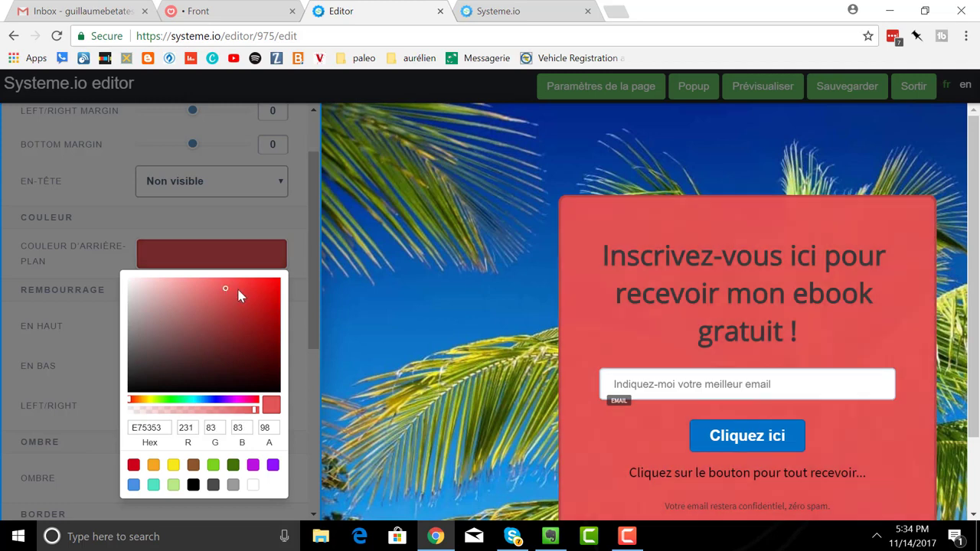
left_click(373, 310)
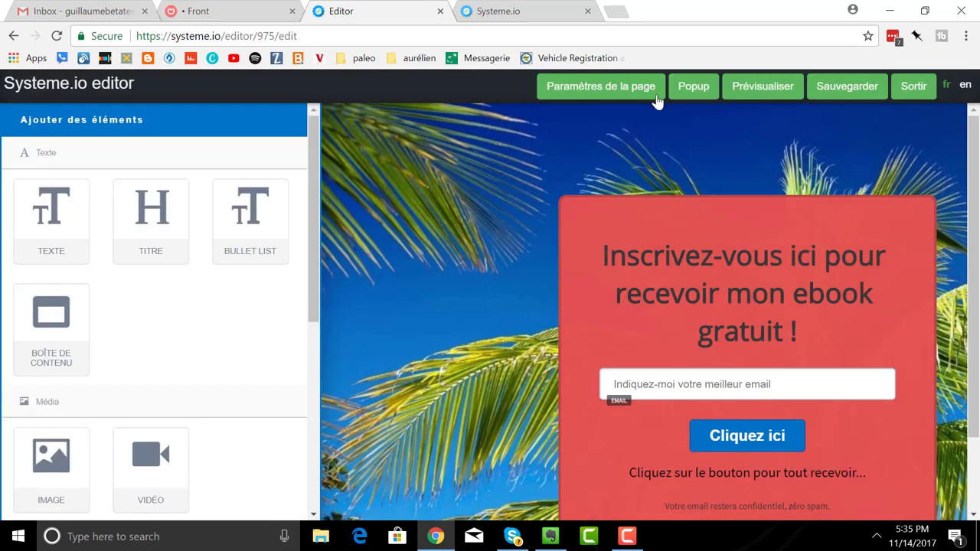
- Save the beach page, exit the editor and return to the capture-pages list
left_click(840, 92)
left_click(914, 91)
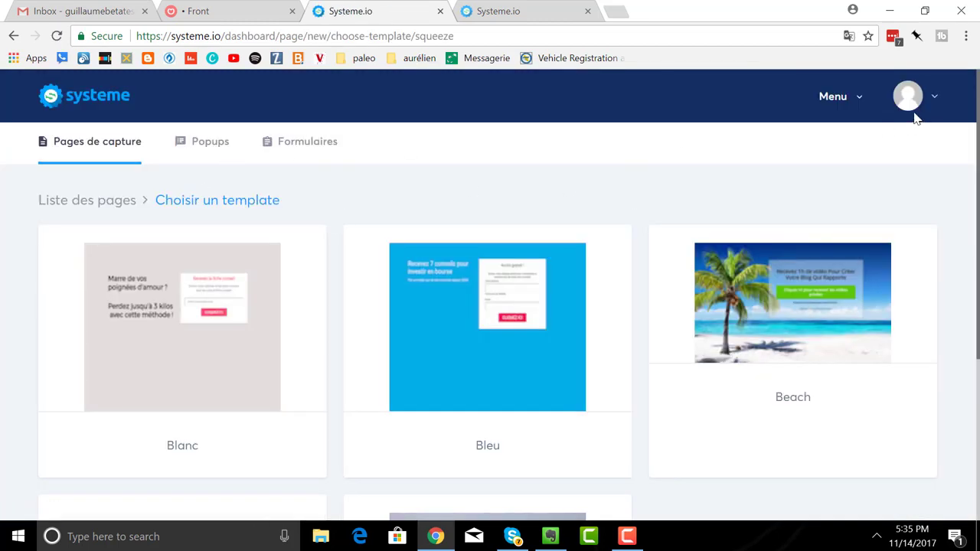
left_click(76, 202)
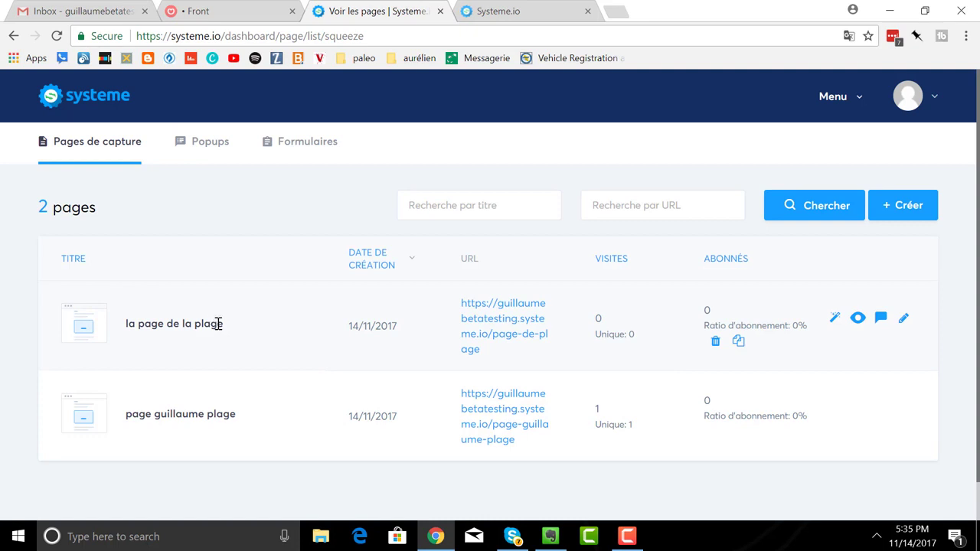
- Open 'la page de la plage' live in a new tab and select its web address
left_click(476, 330)
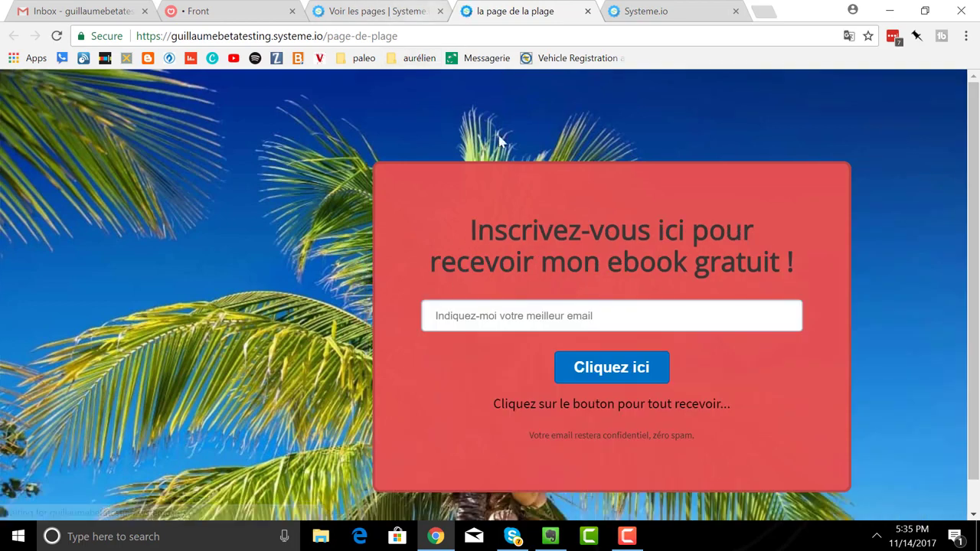
left_click_drag(418, 38, 115, 42)
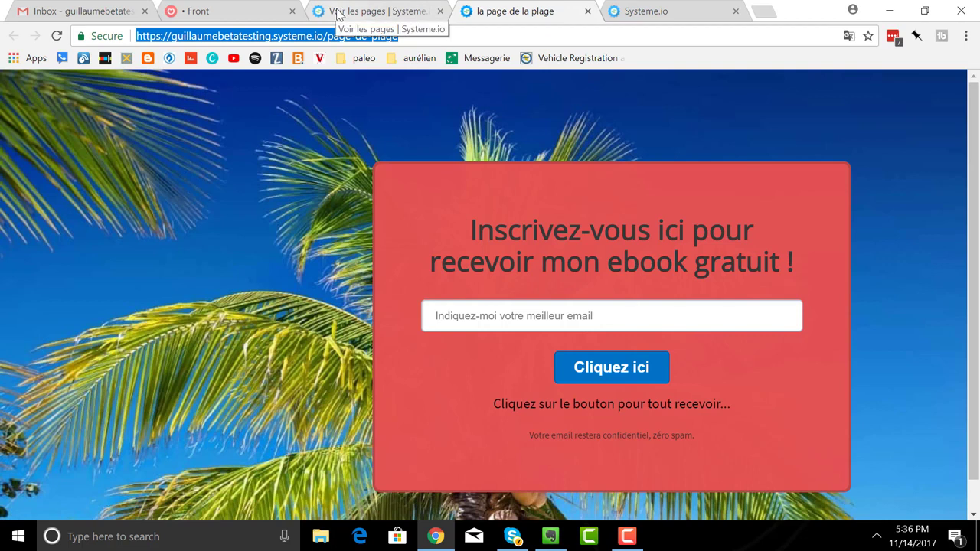
- Go back to the capture-pages list and start a welcome-email rule for 'la page de la plage'
left_click(340, 14)
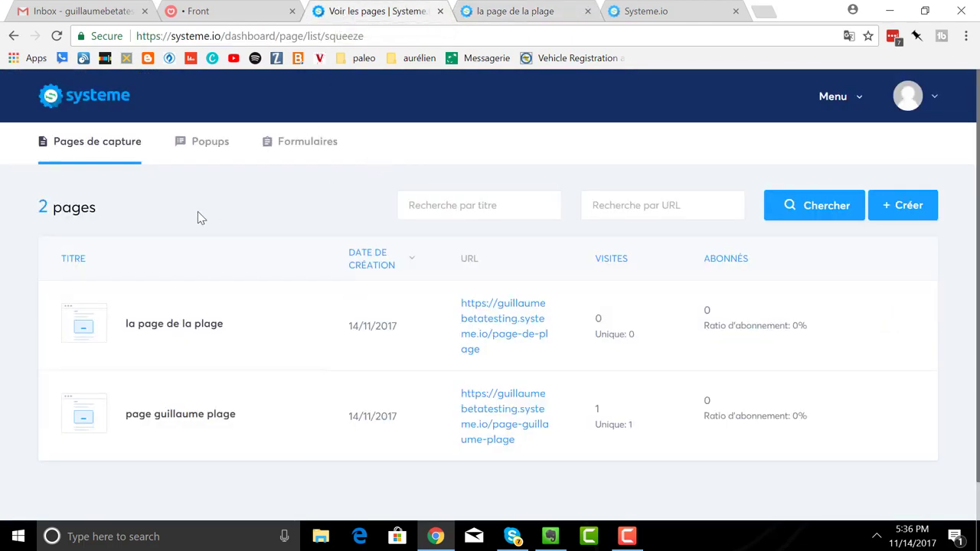
mouse_move(215, 363)
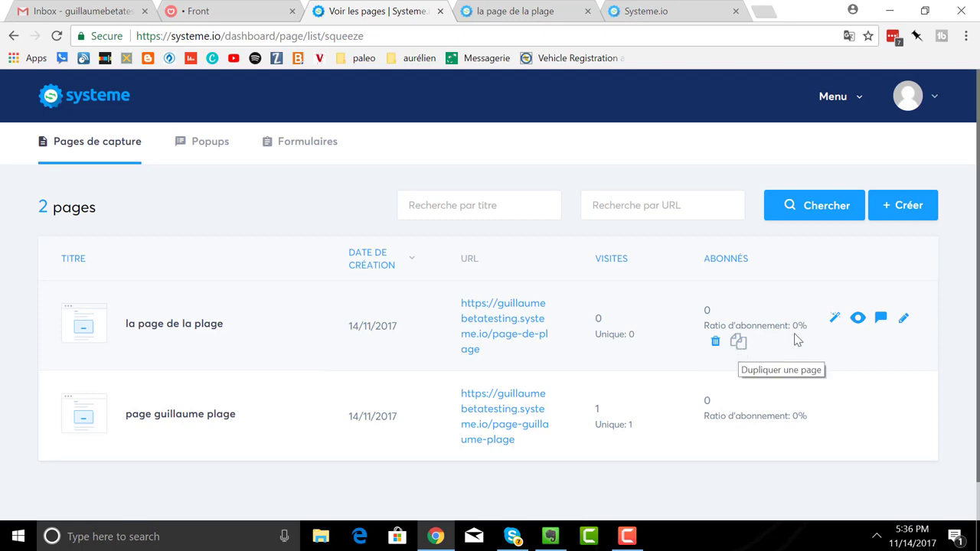
left_click(834, 320)
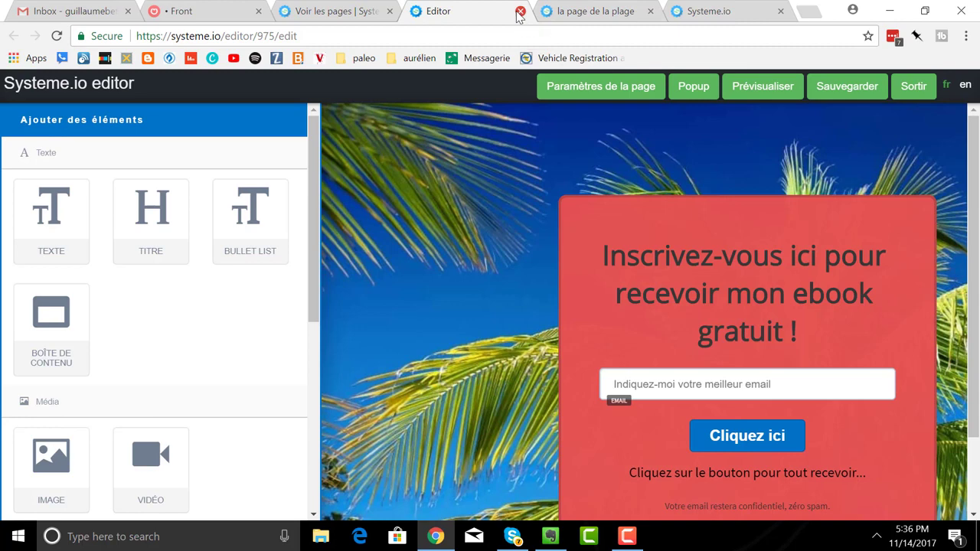
left_click(520, 11)
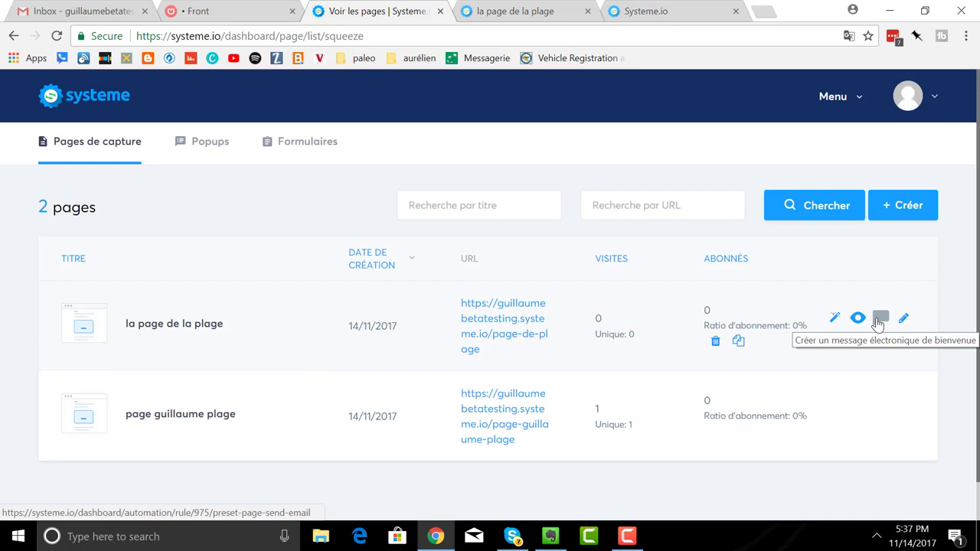
left_click(878, 322)
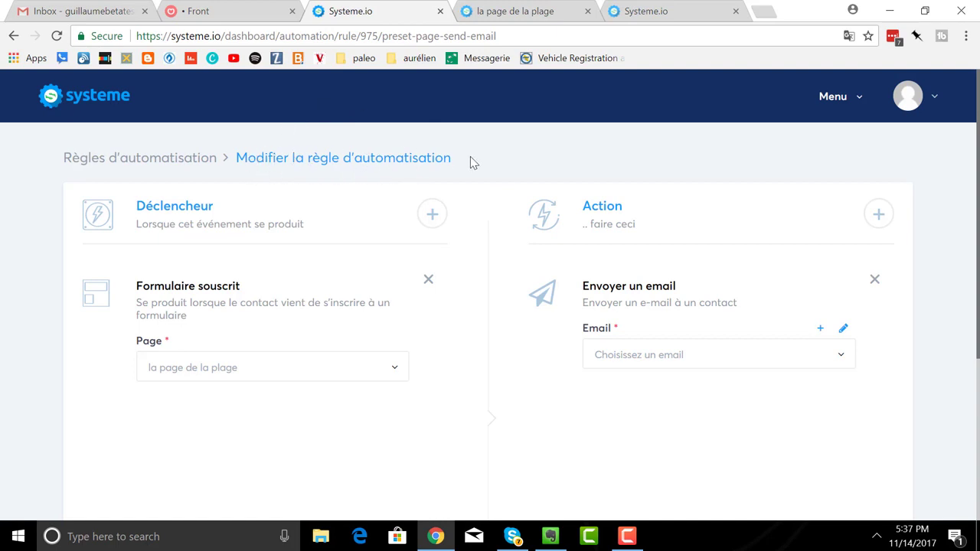
- Look through the dashboard menu, email list and new-email form without changing the rule
left_click(838, 103)
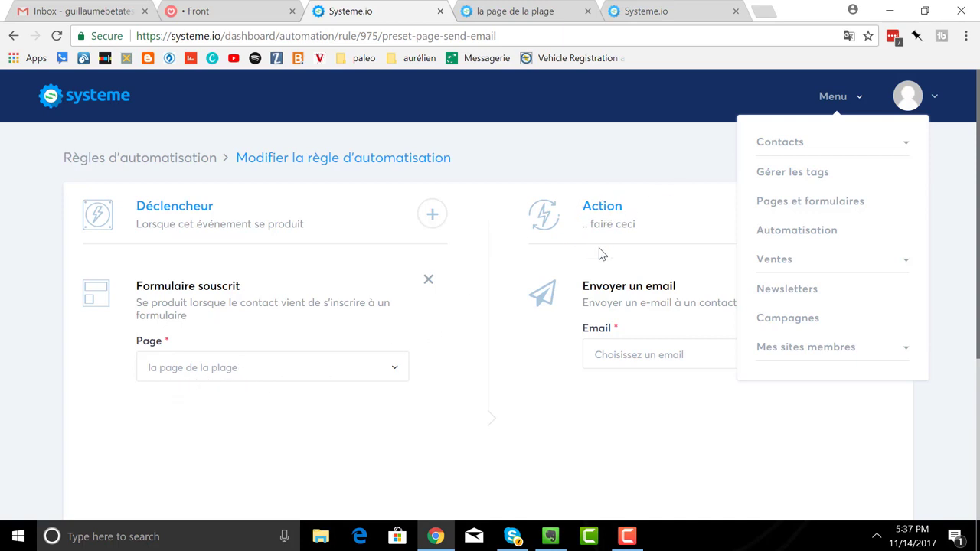
left_click(557, 373)
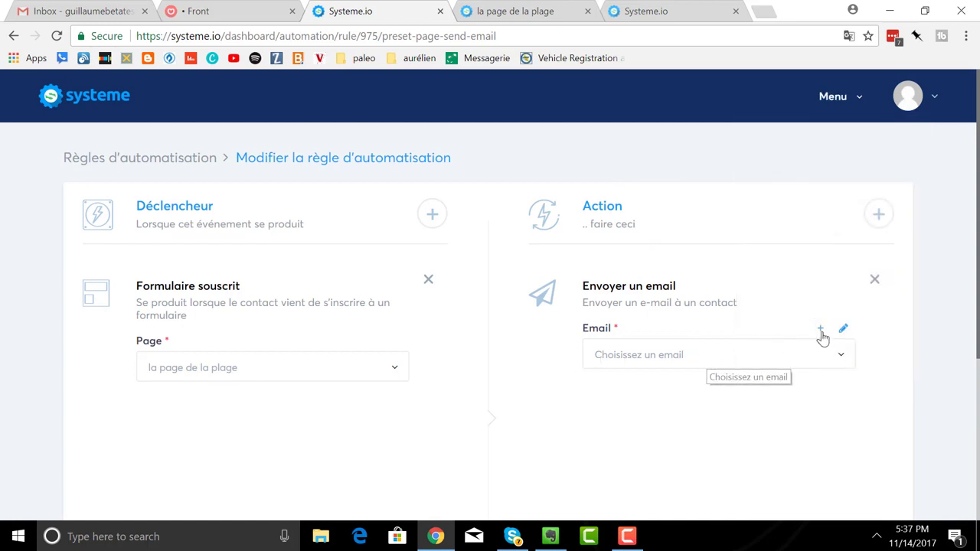
left_click(841, 362)
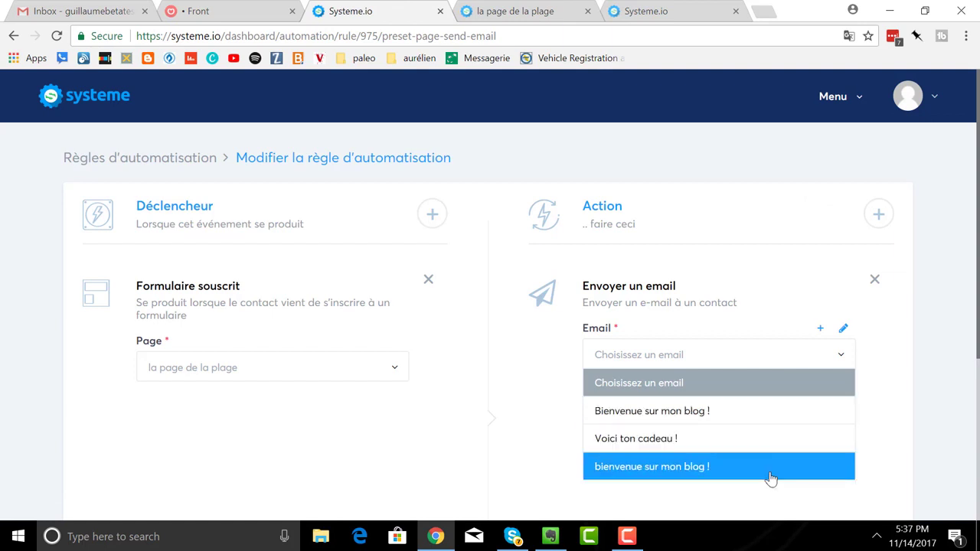
left_click(695, 366)
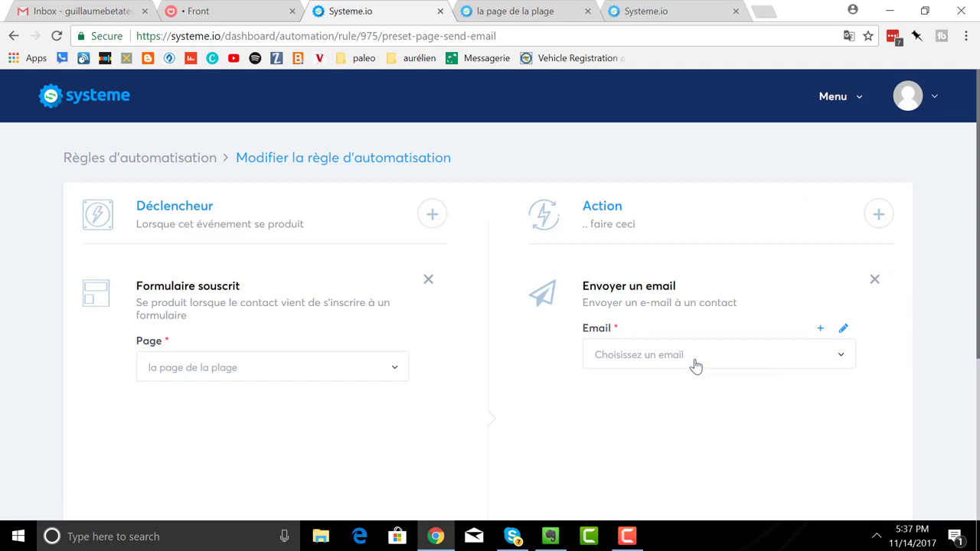
left_click(821, 333)
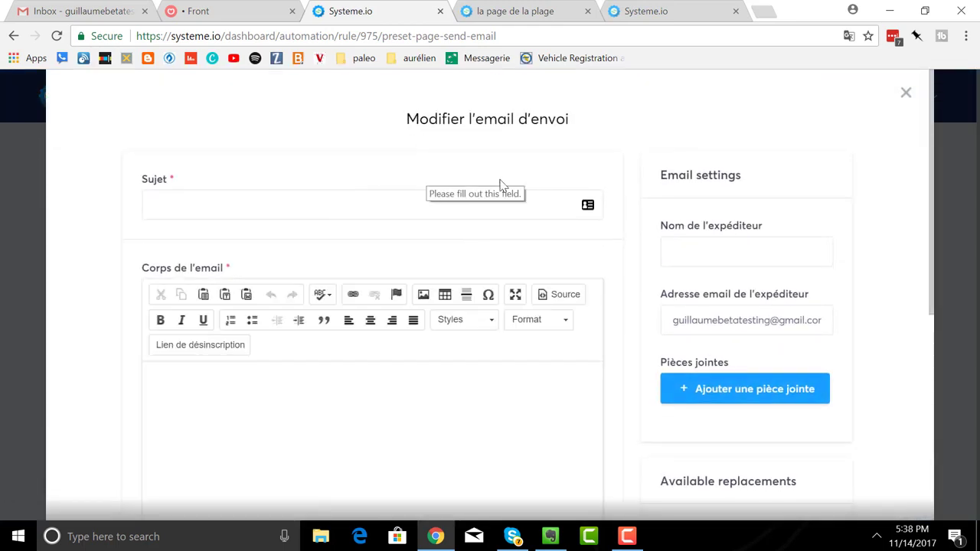
left_click(905, 94)
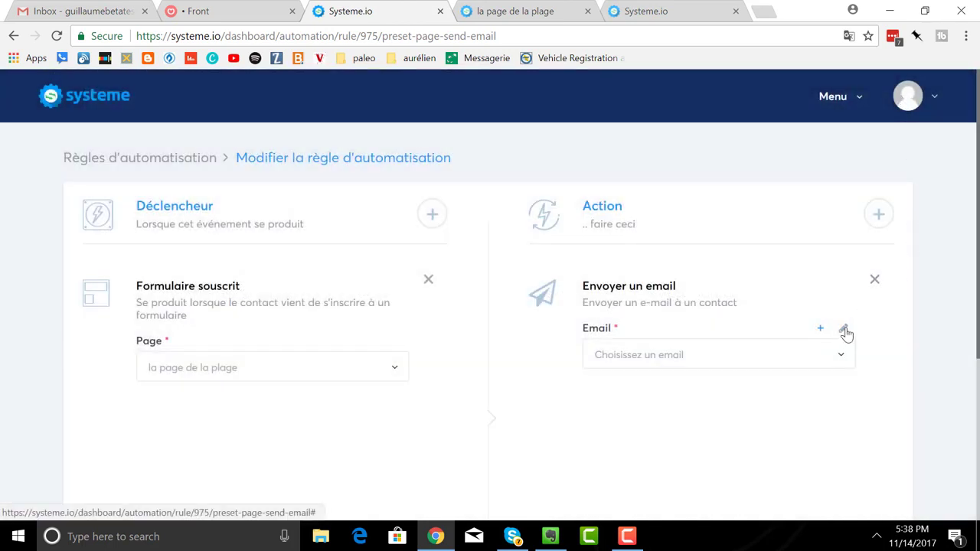
left_click(845, 332)
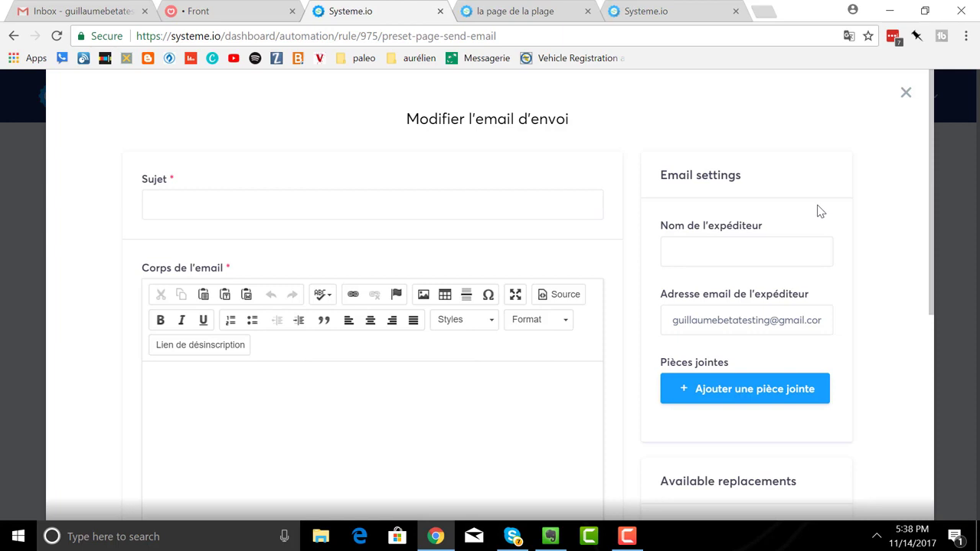
scroll(818, 212, "down", 1)
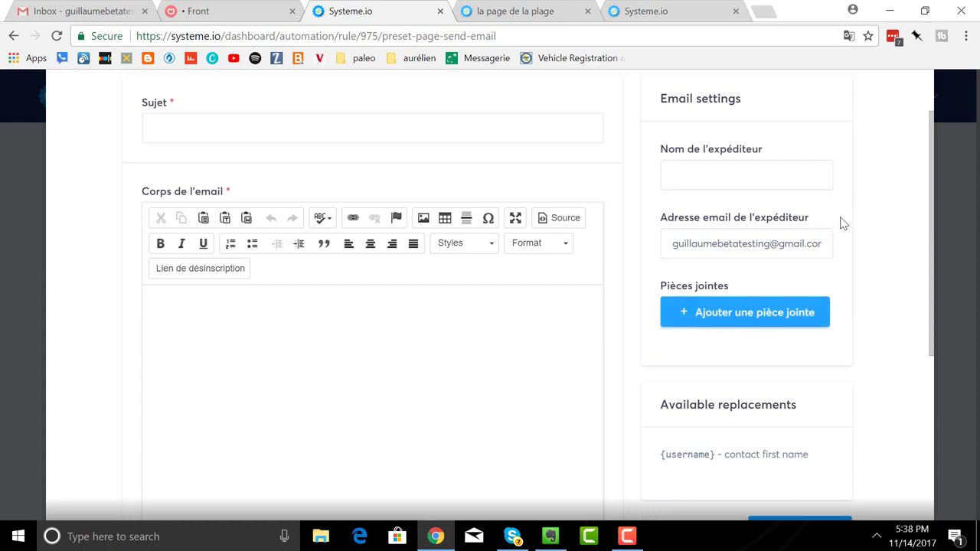
scroll(835, 221, "up", 1)
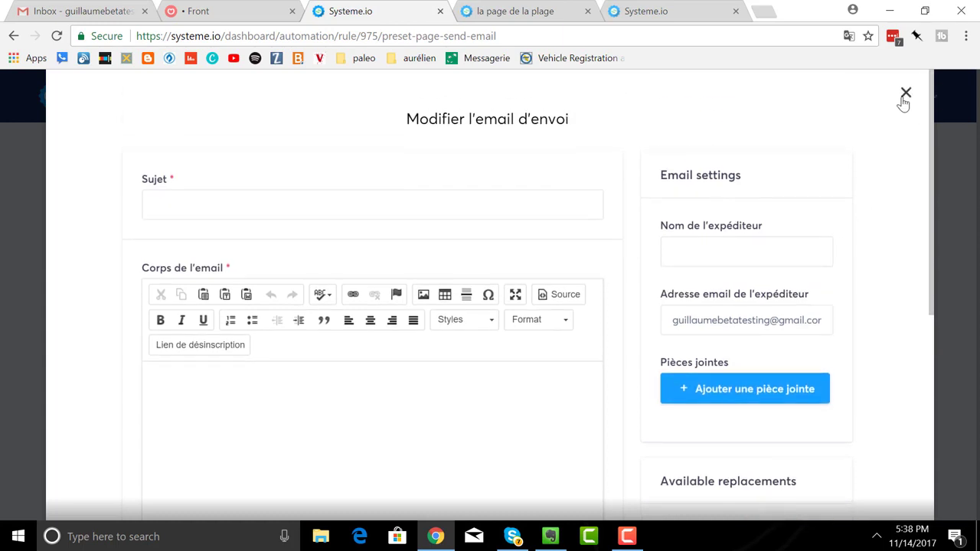
left_click(905, 93)
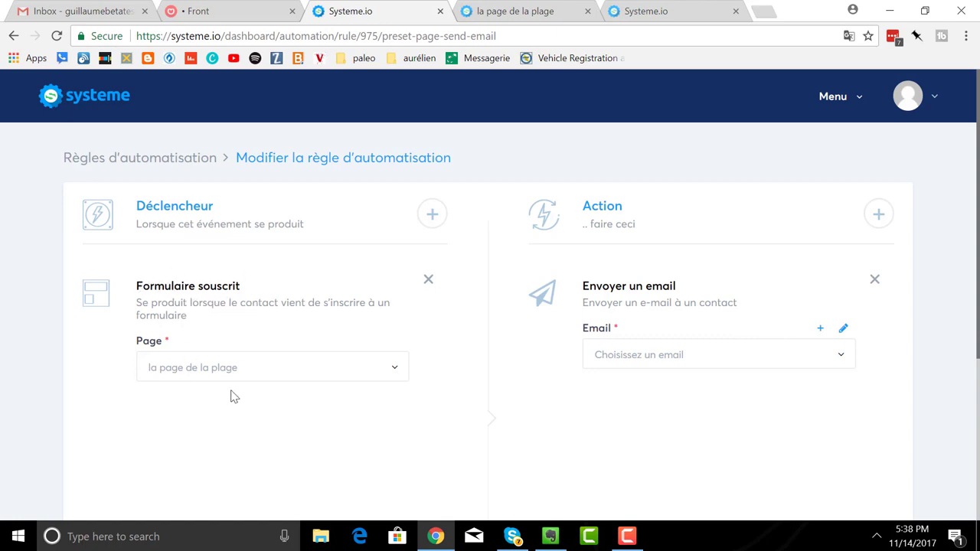
- Choose the 'Voici ton cadeau !' email and save the automation rule
left_click(840, 360)
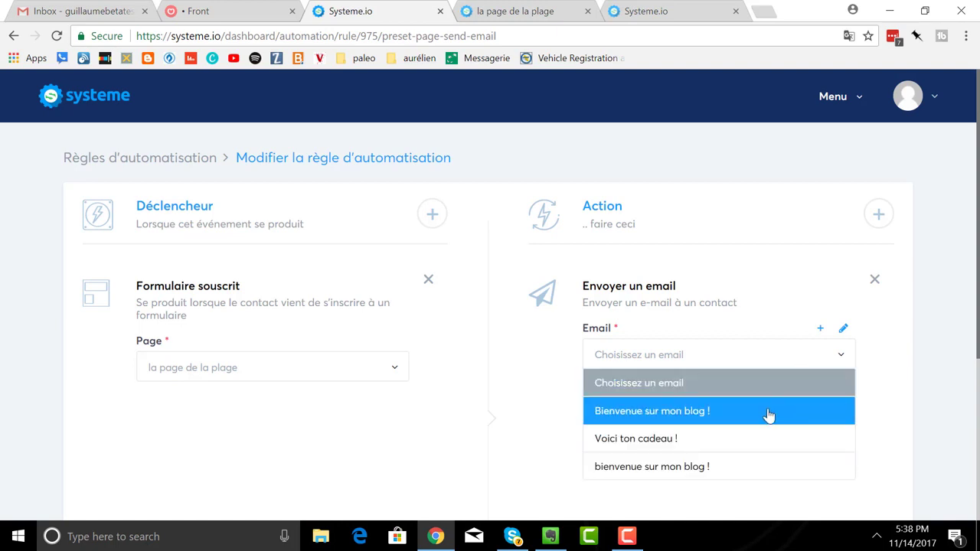
left_click(764, 444)
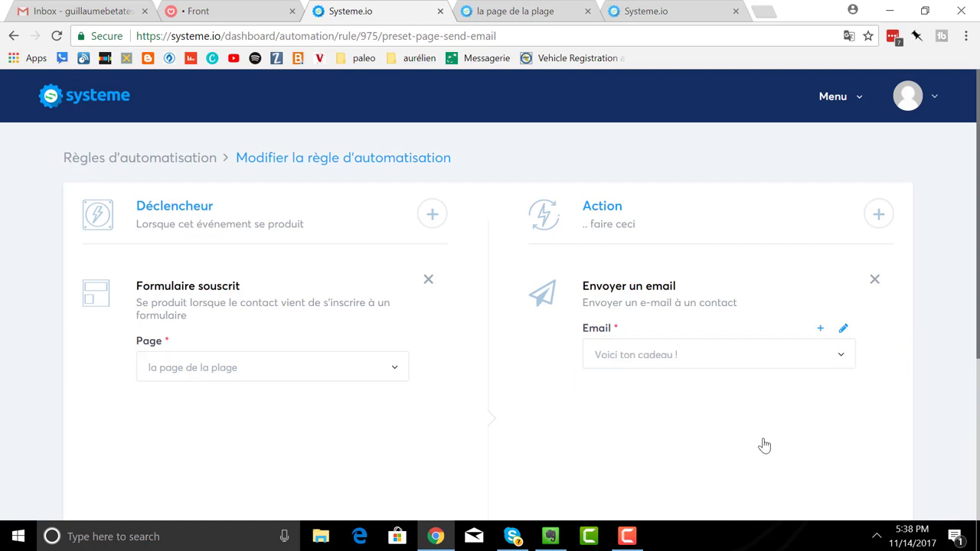
scroll(735, 330, "down", 3)
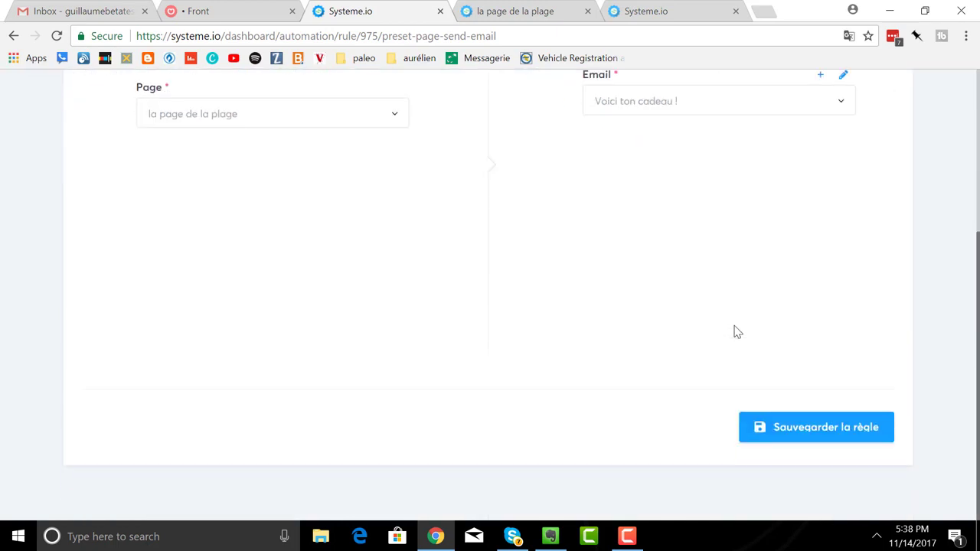
left_click(804, 436)
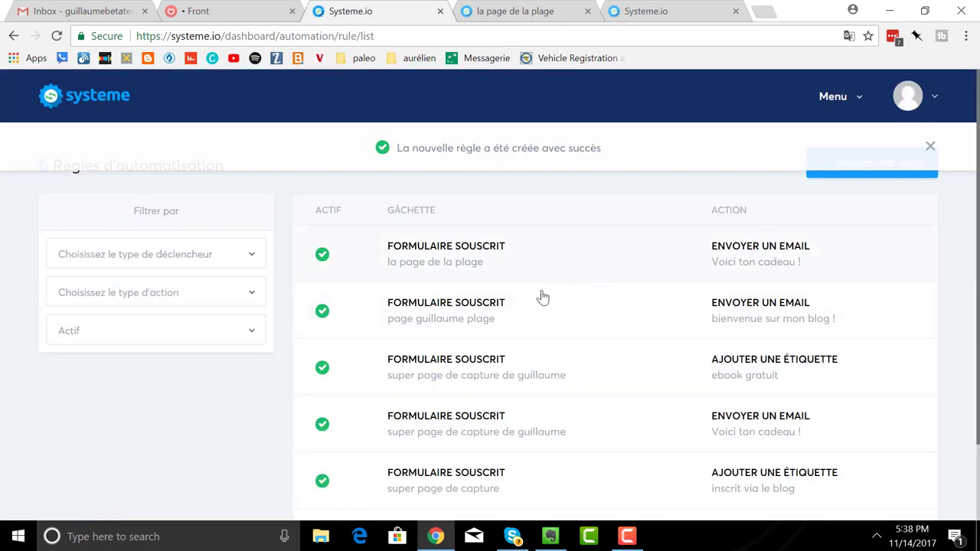
- Open the live 'la page de la plage' capture page from Pages et formulaires
left_click(839, 105)
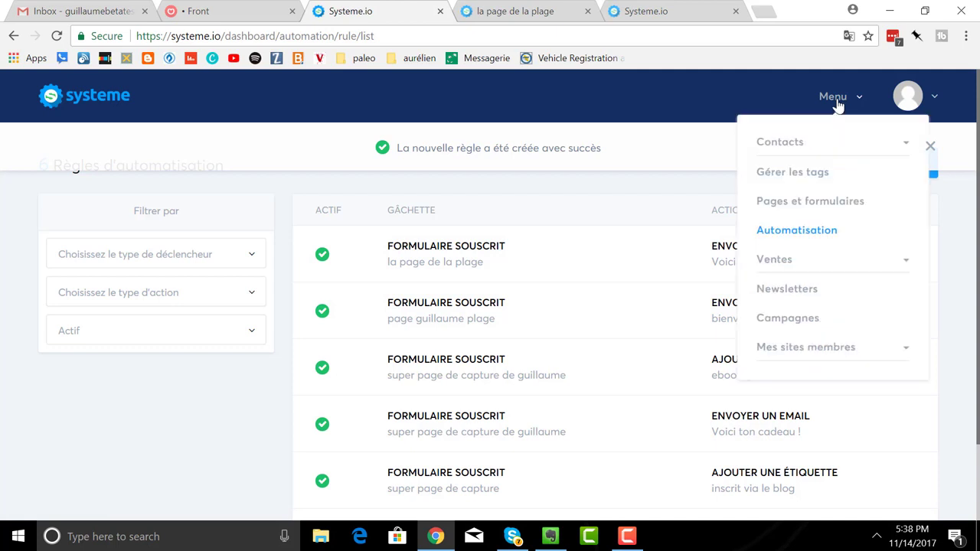
left_click(790, 205)
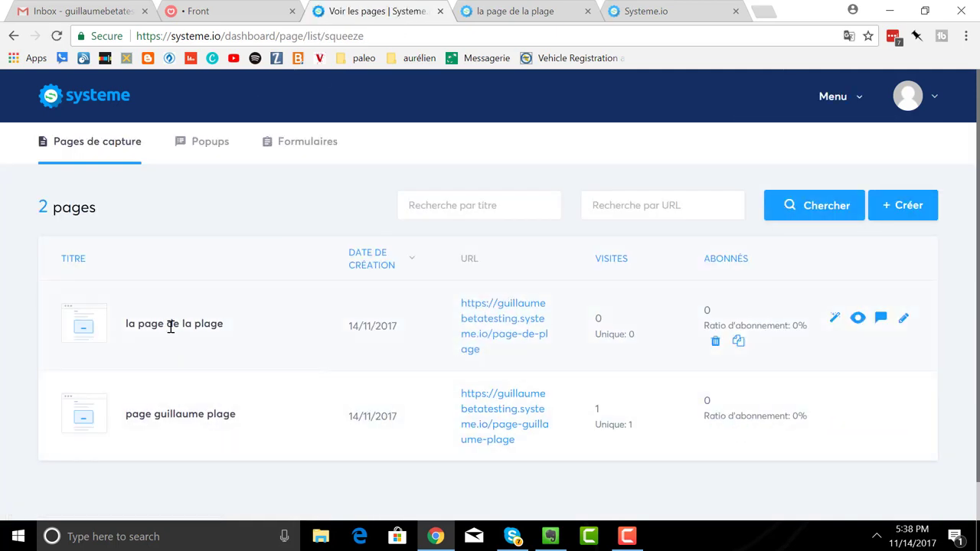
left_click(475, 326)
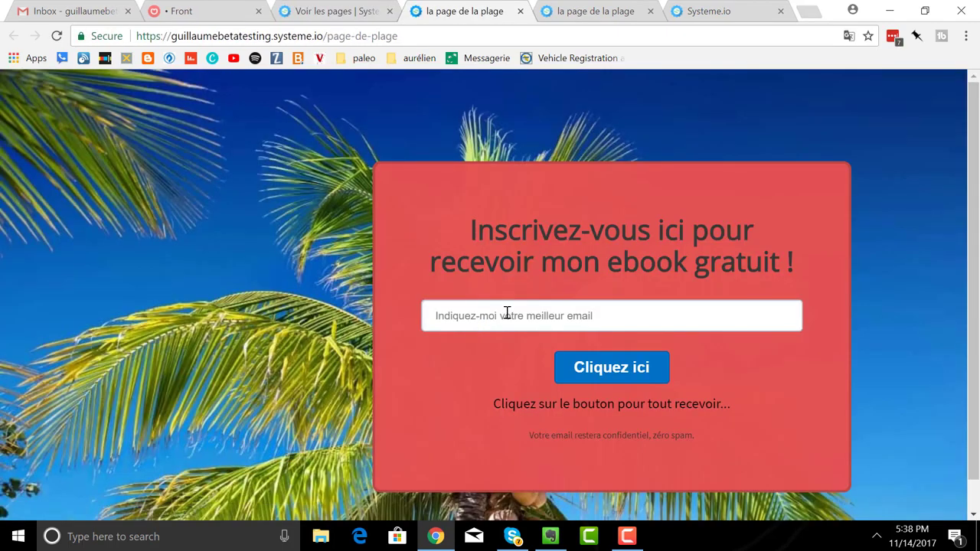
- Submit a test email address through the signup form to get 'Félicitation!', then switch to Gmail
left_click(507, 312)
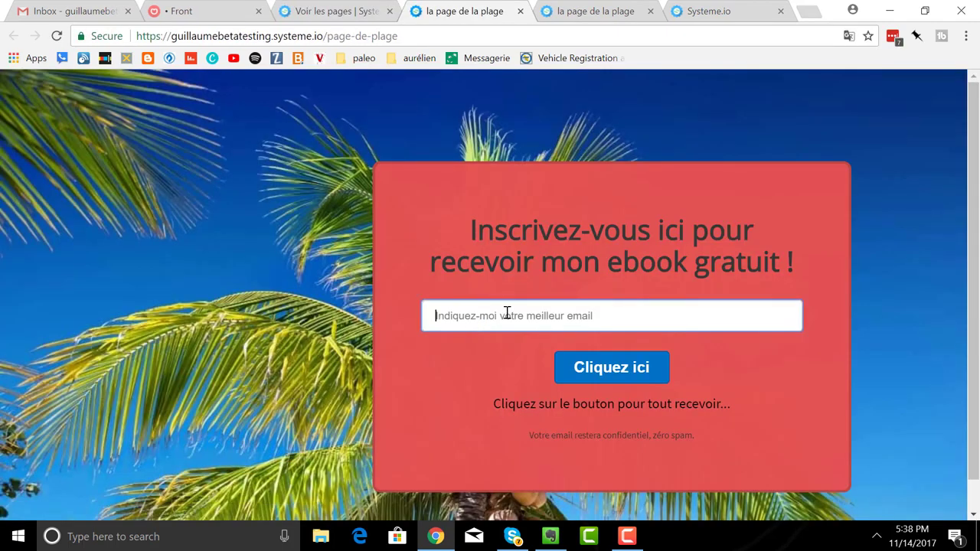
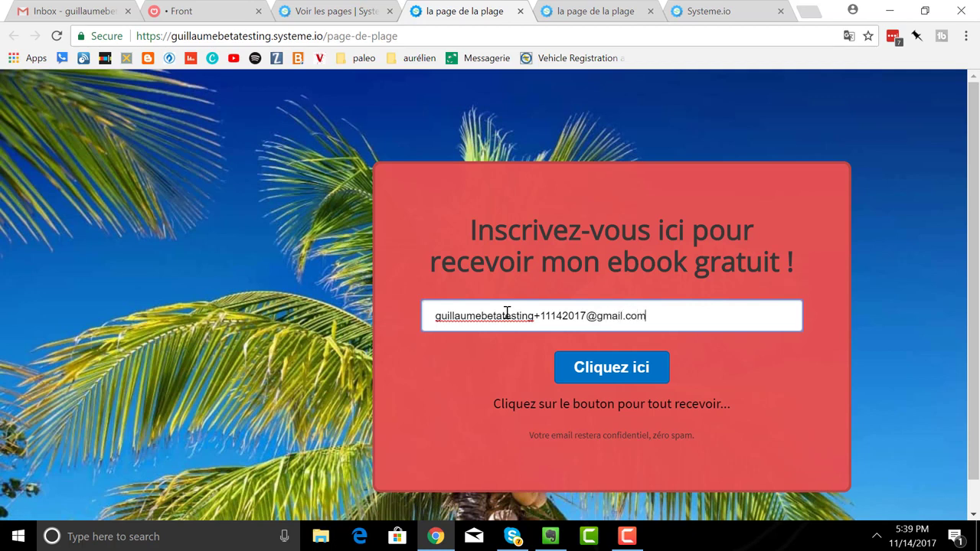
left_click(600, 372)
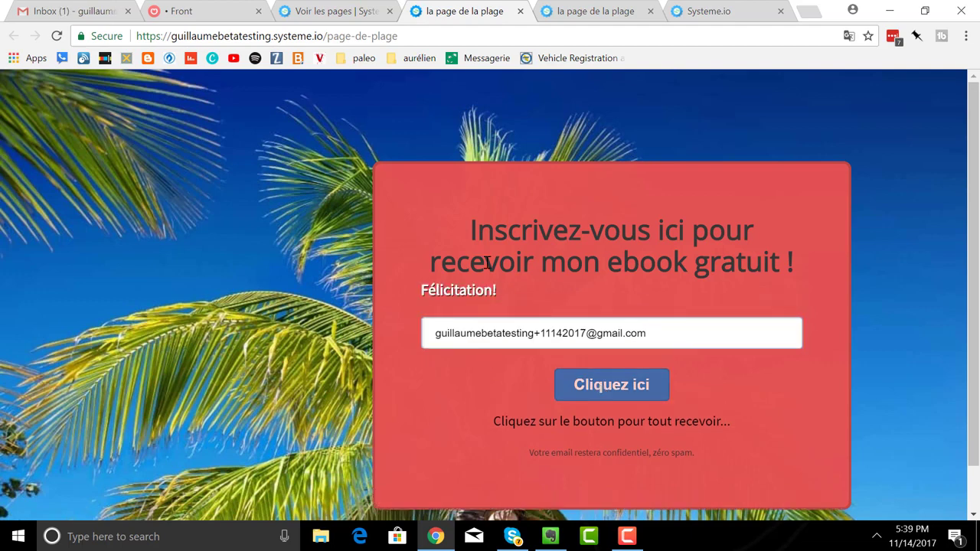
left_click(84, 15)
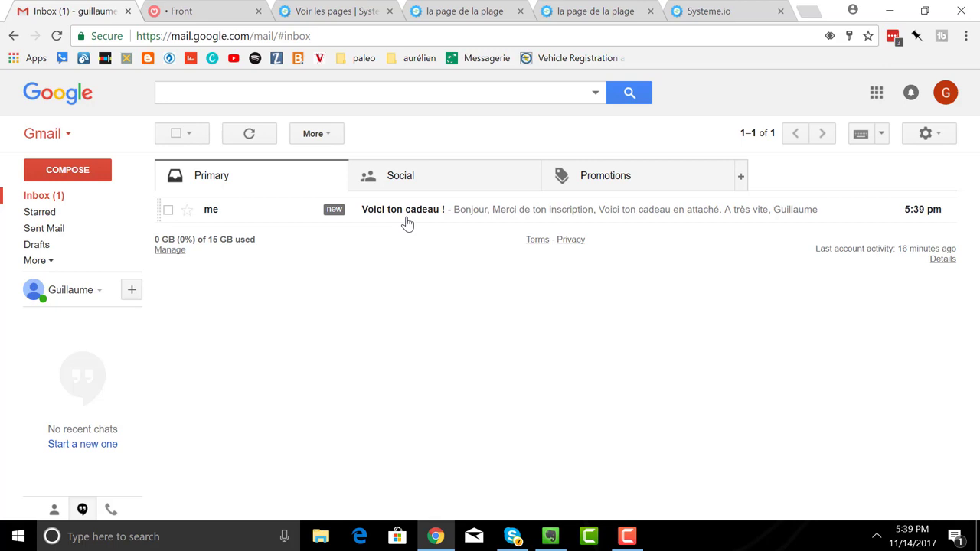
- Read the 'Voici ton cadeau !' gift email, then return to the Systeme.io pages list
left_click(407, 222)
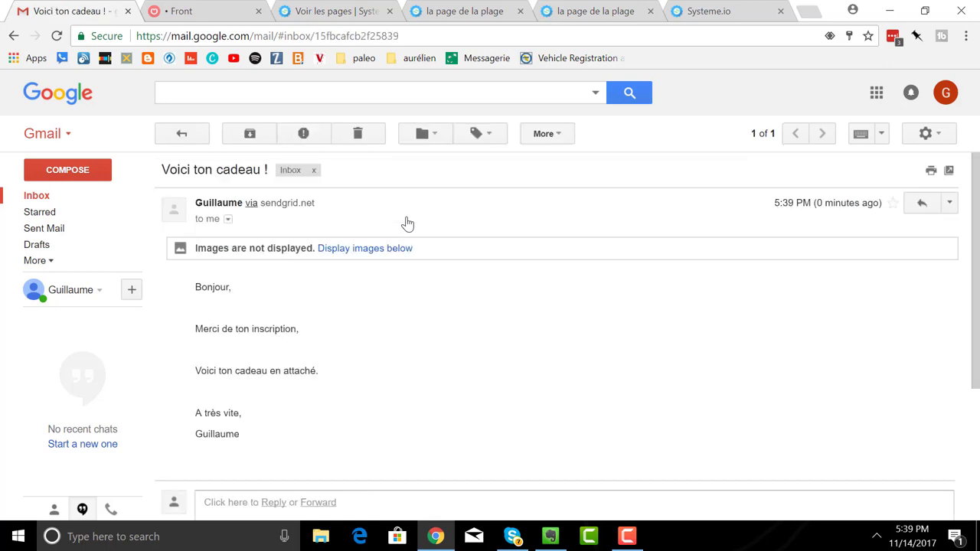
scroll(465, 217, "down", 2)
scroll(463, 218, "up", 2)
left_click(343, 12)
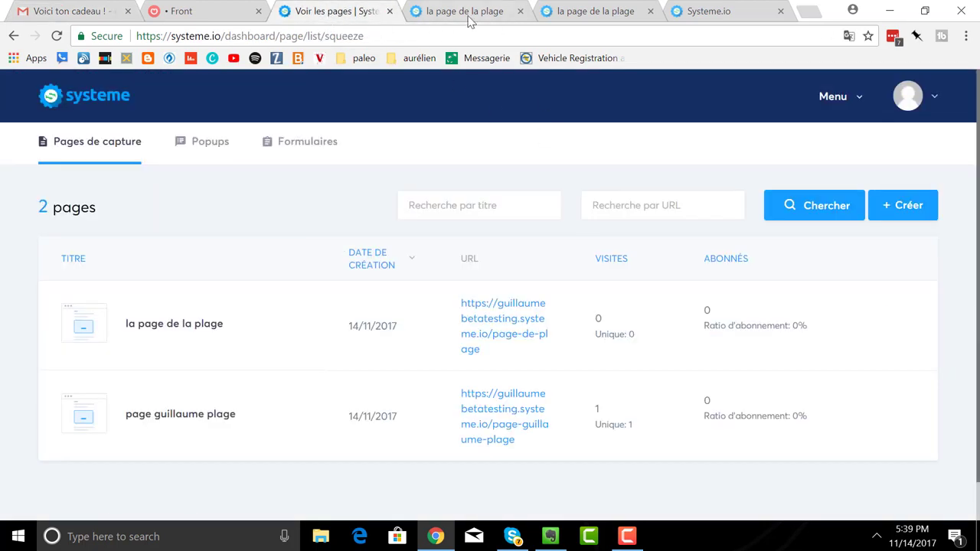
- Close the duplicate tab and open the newest test contact from Contacts > Tous les contacts
left_click(521, 12)
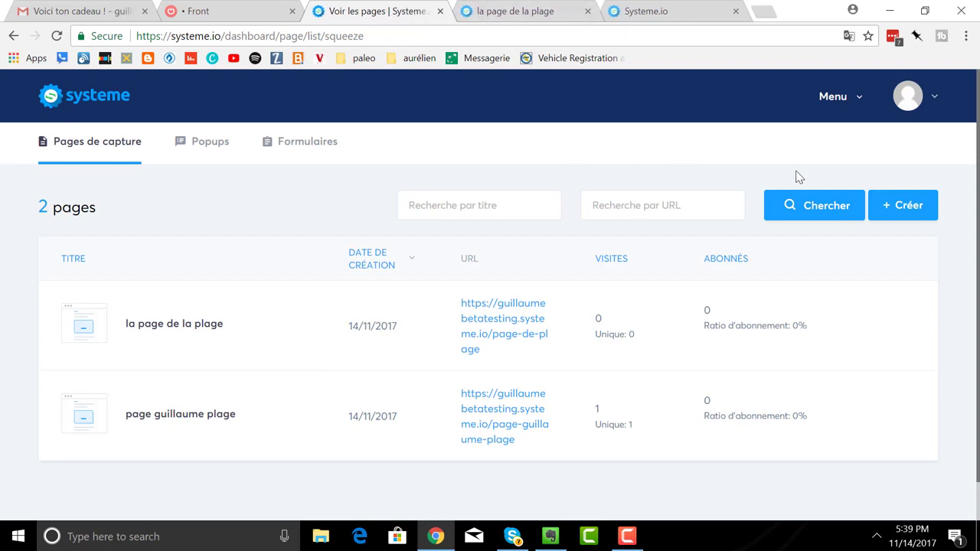
left_click(843, 105)
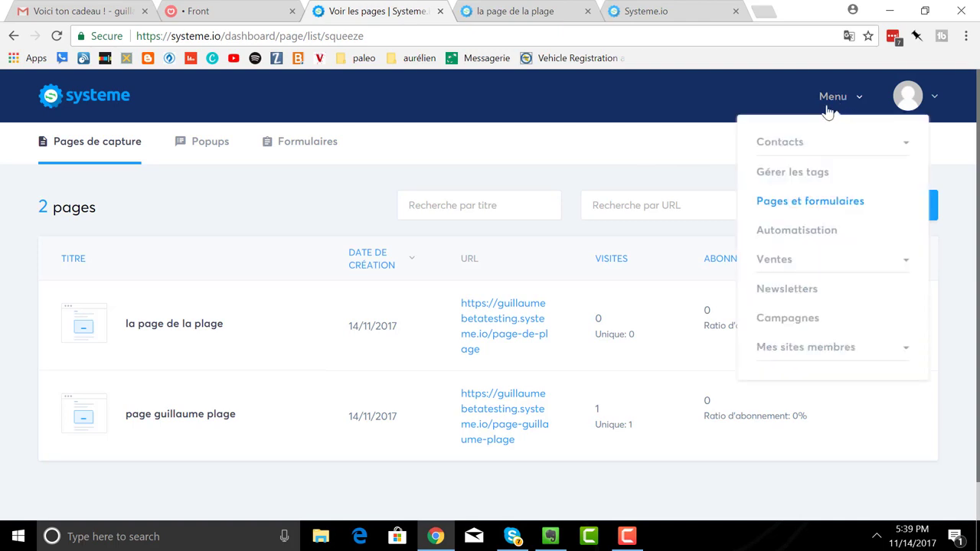
left_click(798, 149)
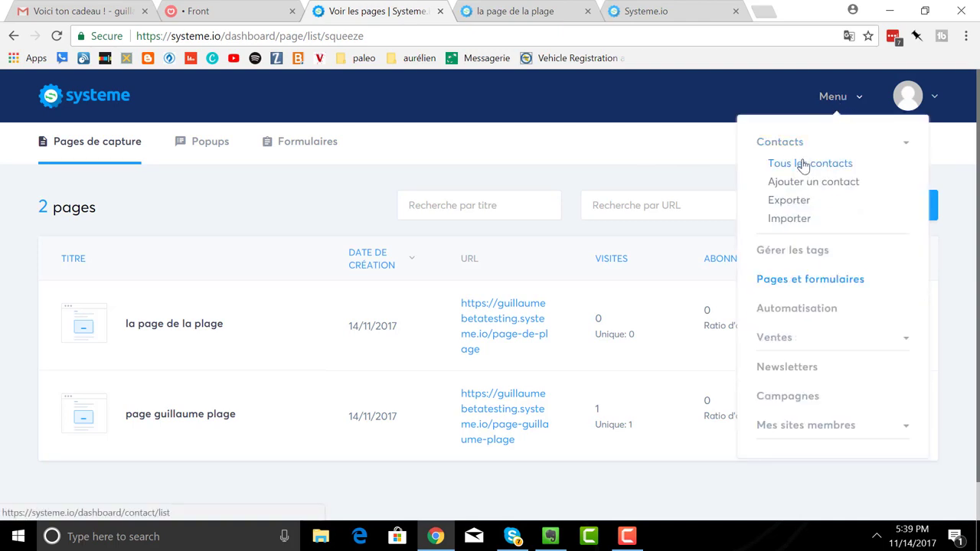
left_click(801, 163)
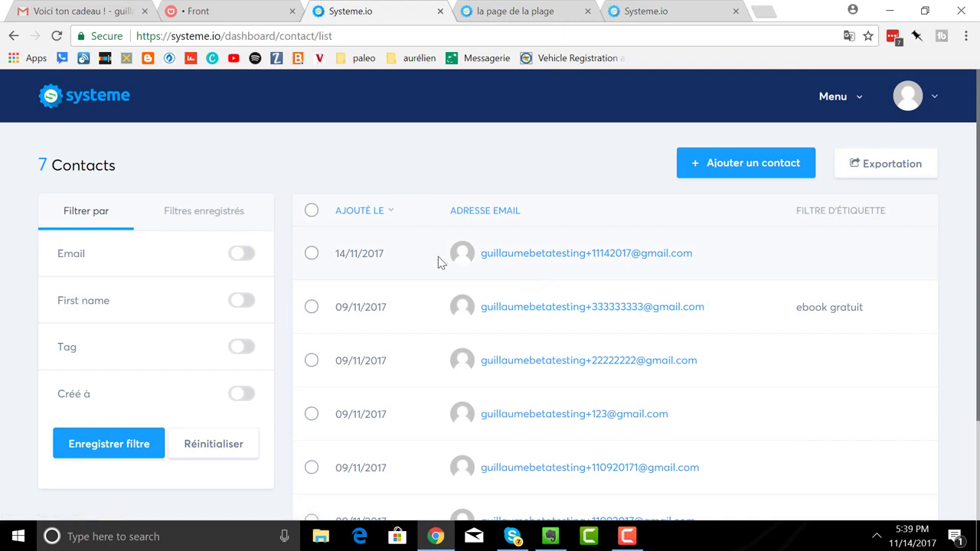
left_click(310, 253)
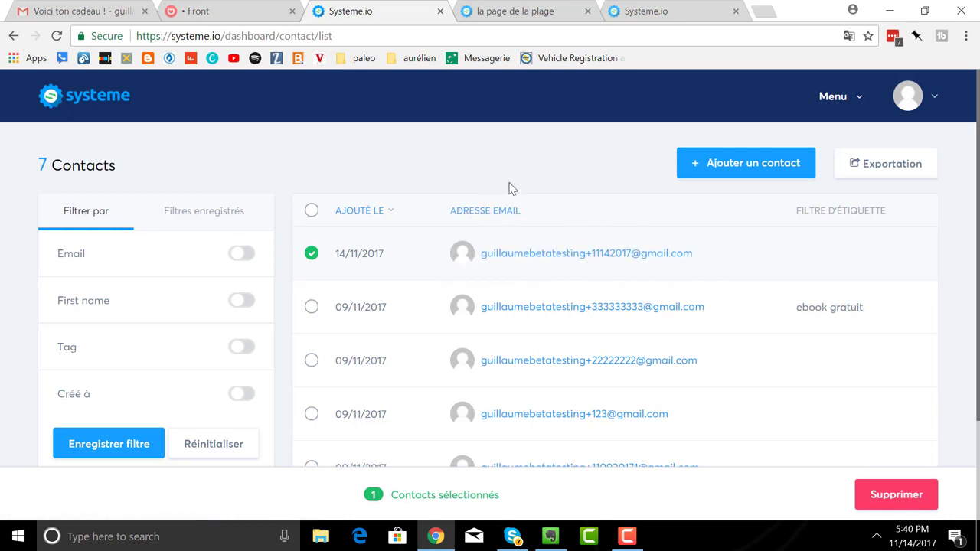
left_click(555, 267)
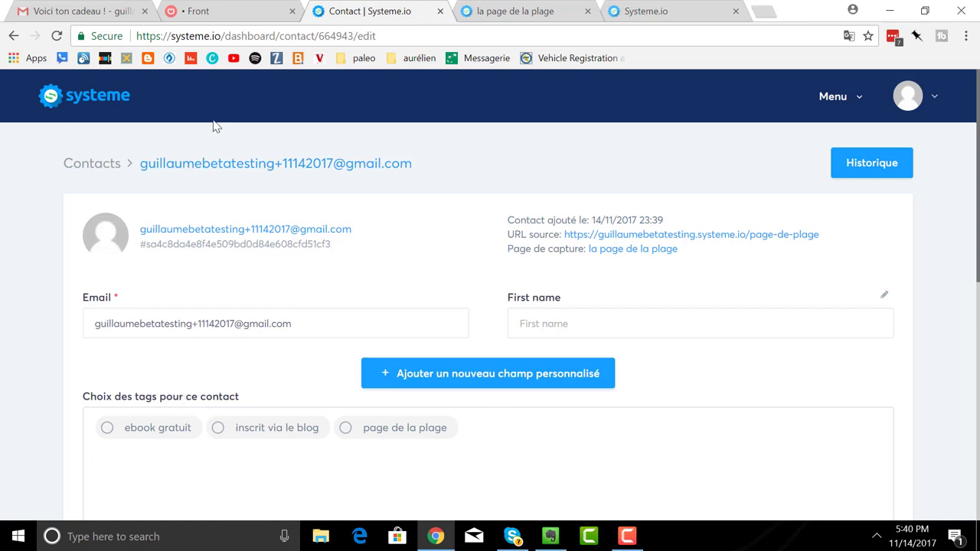
- Return to the live 'la page de la plage' tab with its empty red signup form
left_click(490, 12)
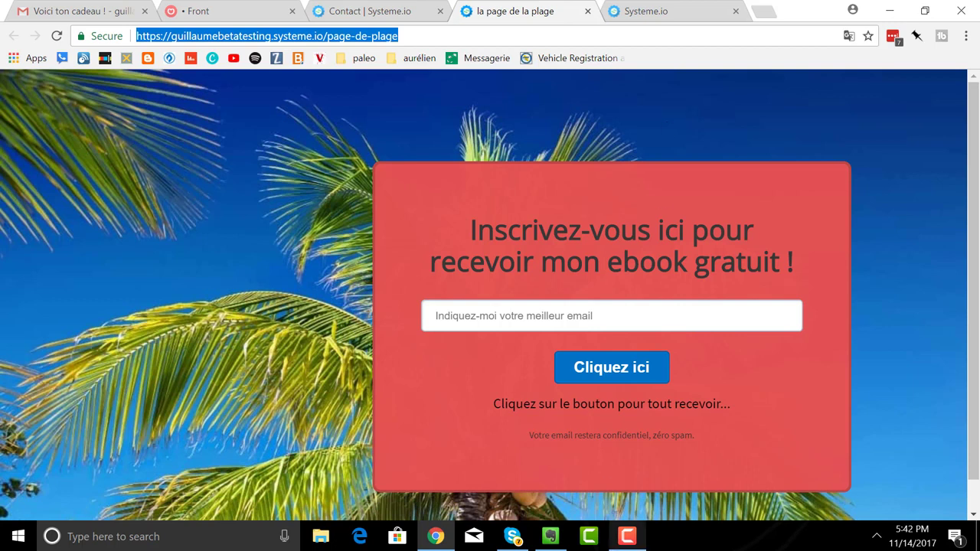
left_click(627, 536)
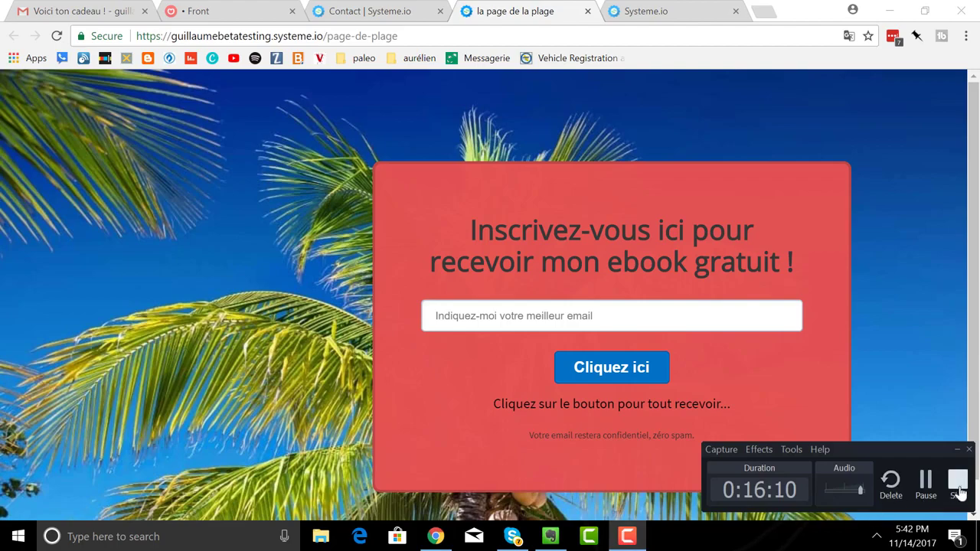